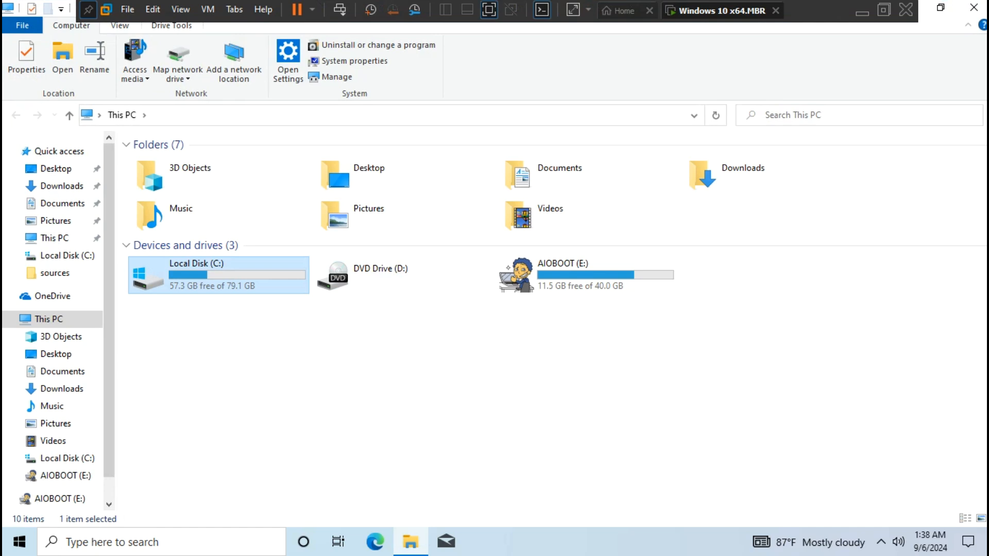
Close File Explorer and start adding a SCSI hard disk as a new virtual disk in the virtual machine's settings.
left_click(973, 7)
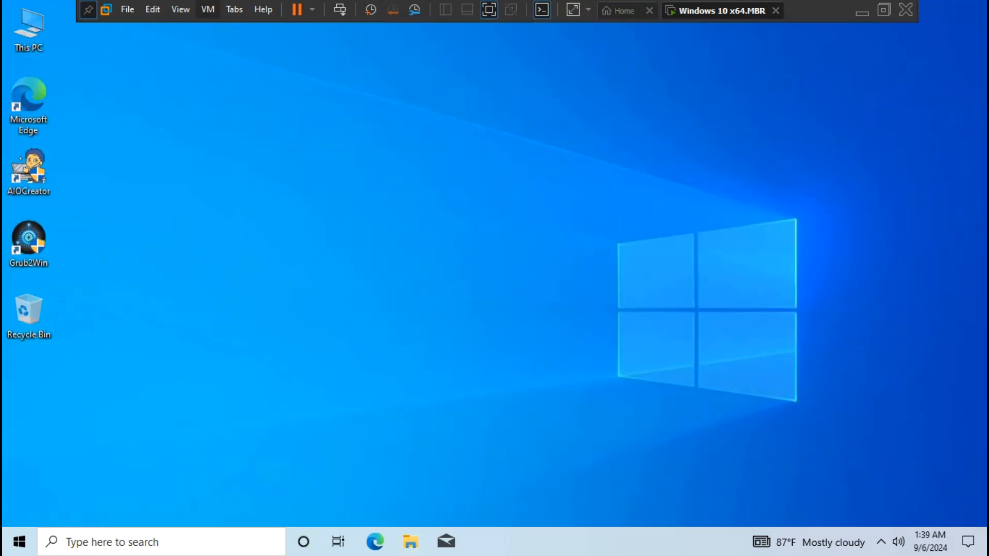
left_click(208, 9)
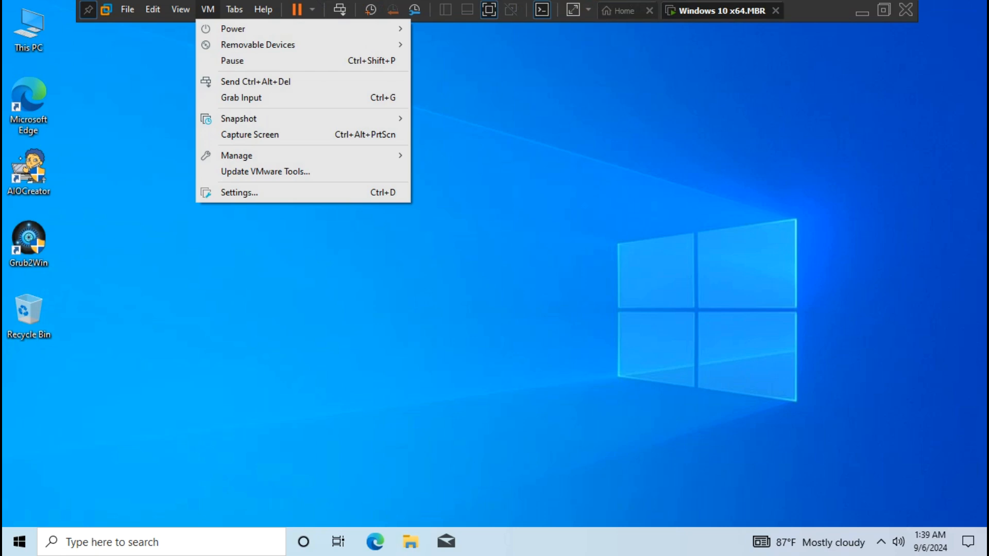
left_click(240, 192)
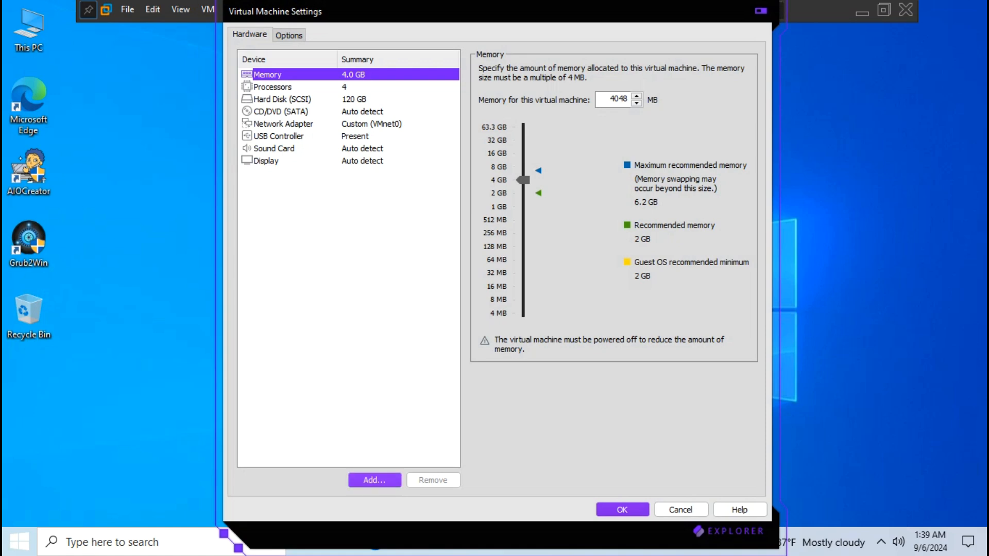
left_click(374, 480)
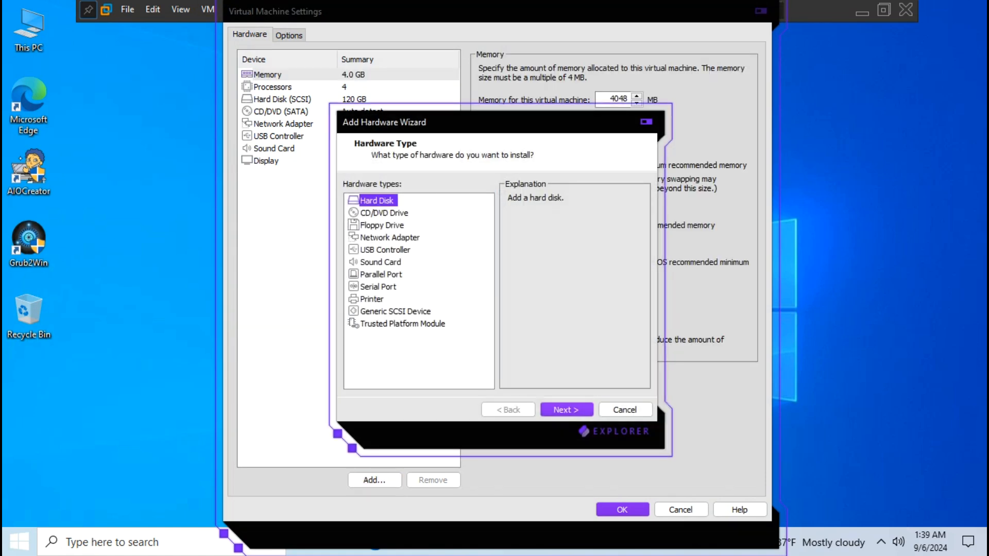
left_click(567, 410)
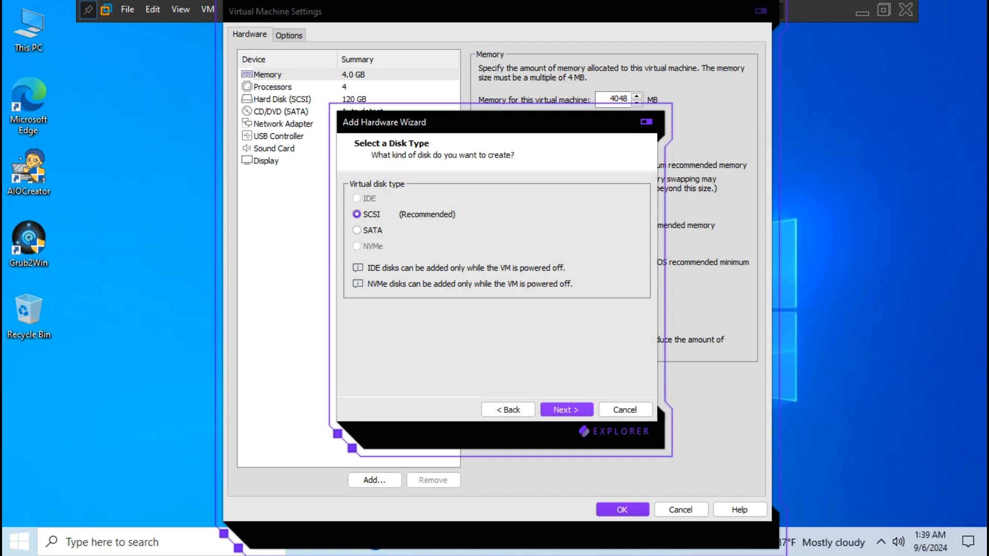
left_click(567, 410)
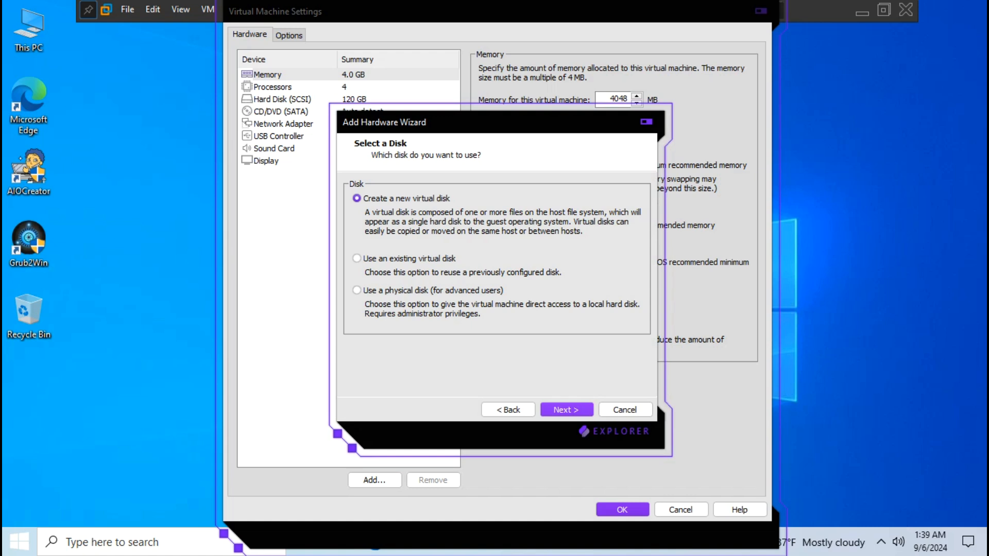
left_click(566, 409)
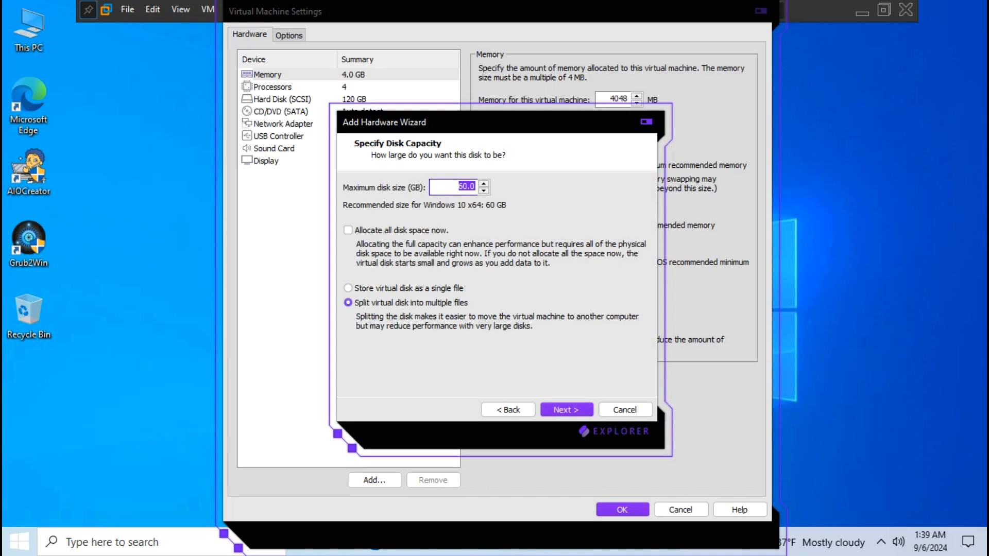
Create the 50 GB virtual disk as a single file named Windows 10 x64-0.vmdk and apply the virtual machine settings.
left_click(348, 288)
key("Return")
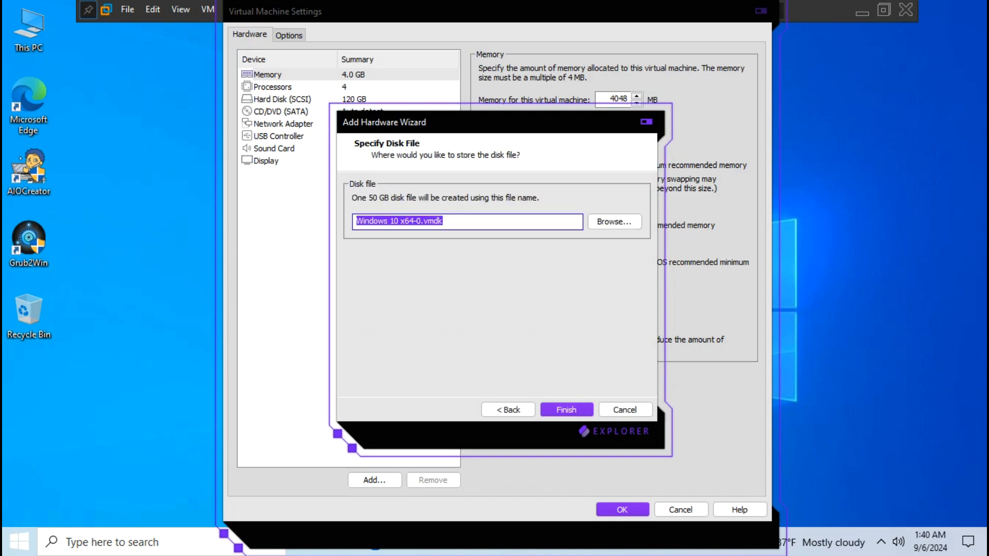
left_click(615, 221)
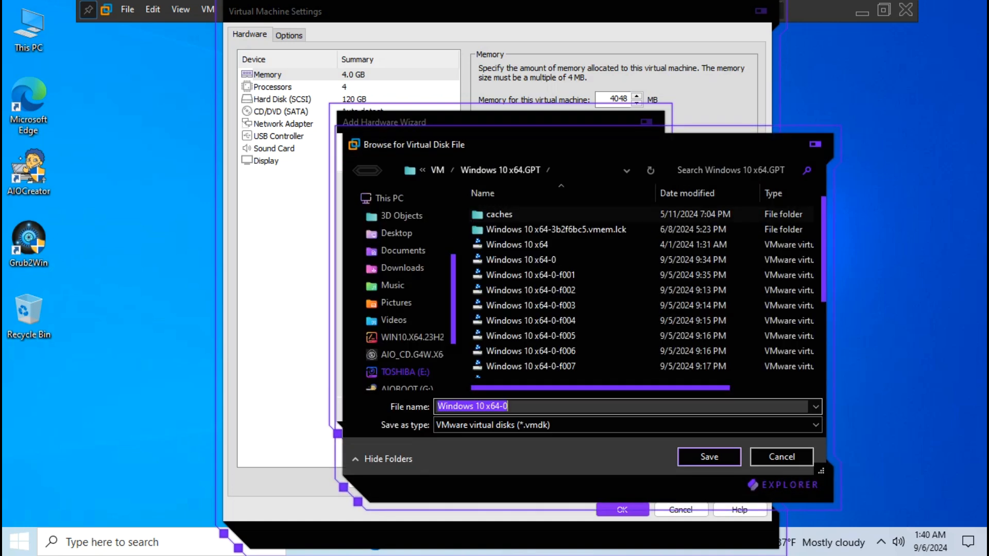
key("Return")
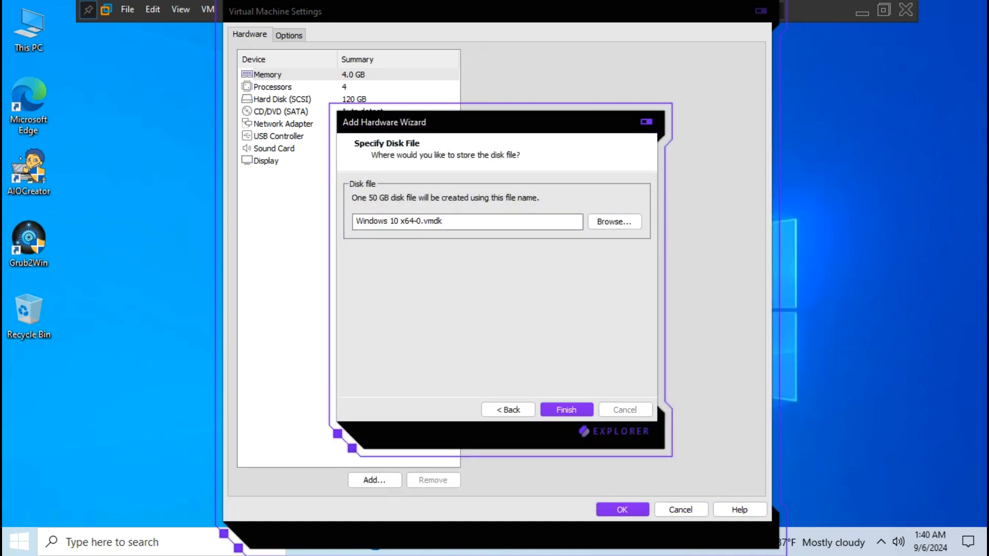
key("Return")
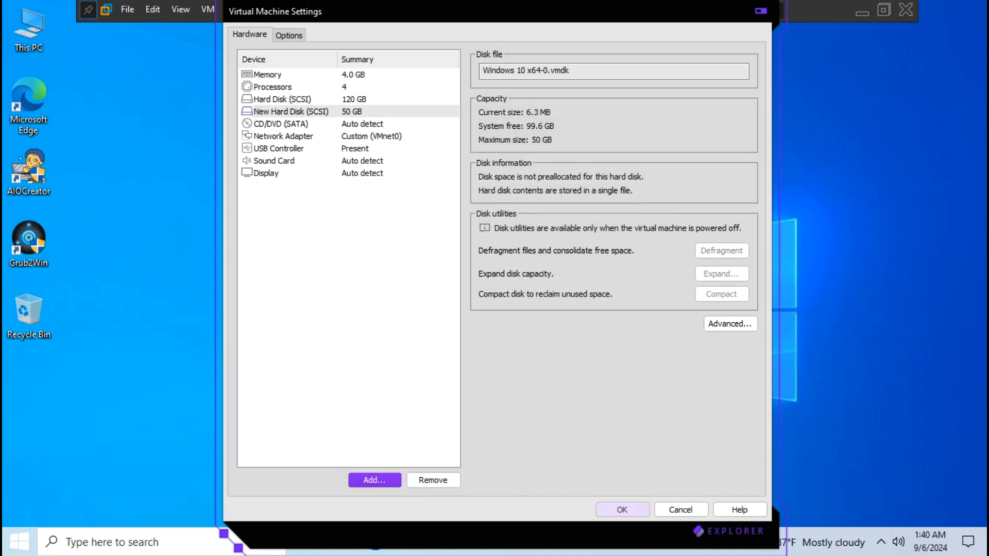
key("Return")
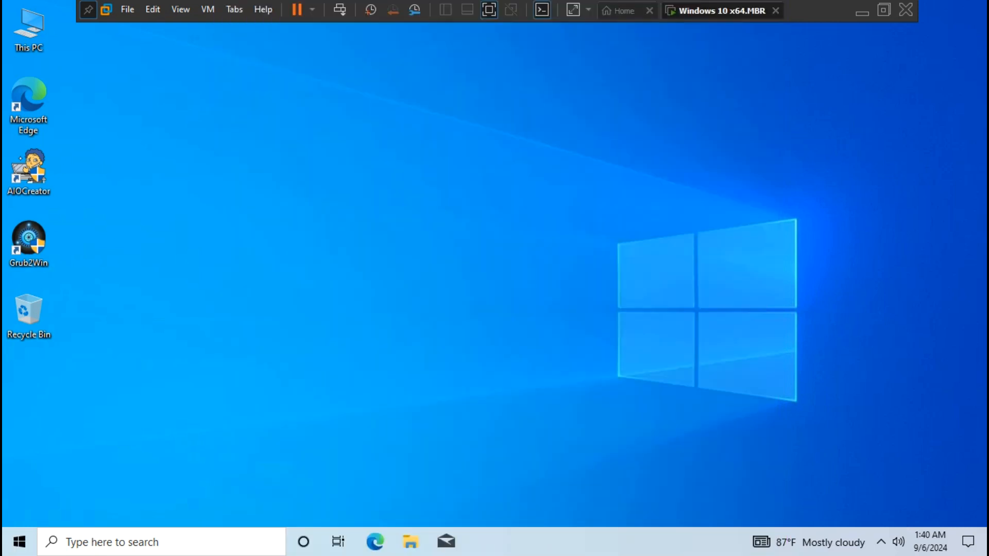
Open Disk Management in Computer Management and initialize Disk 1 with the MBR (Master Boot Record) partition style.
key("super+e")
right_click(18, 32)
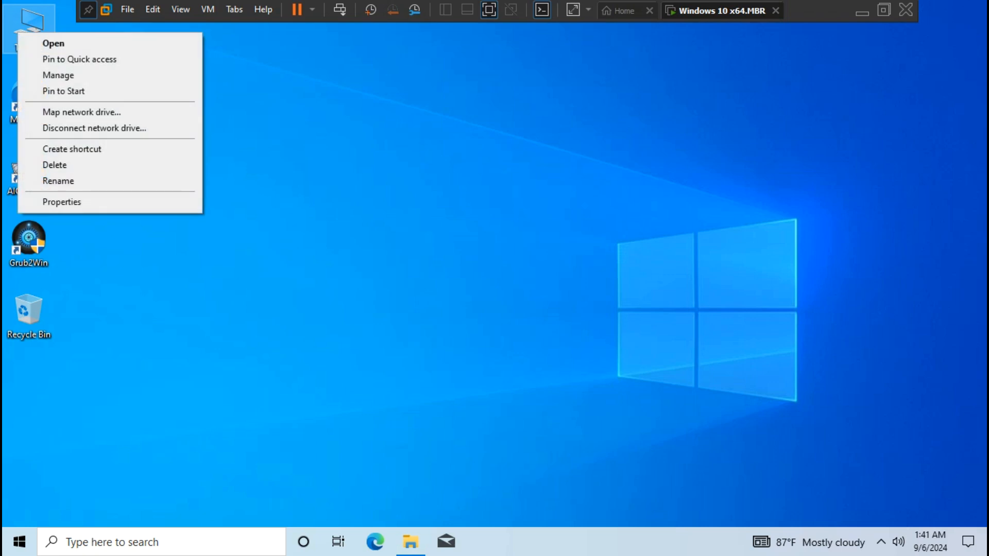
left_click(58, 76)
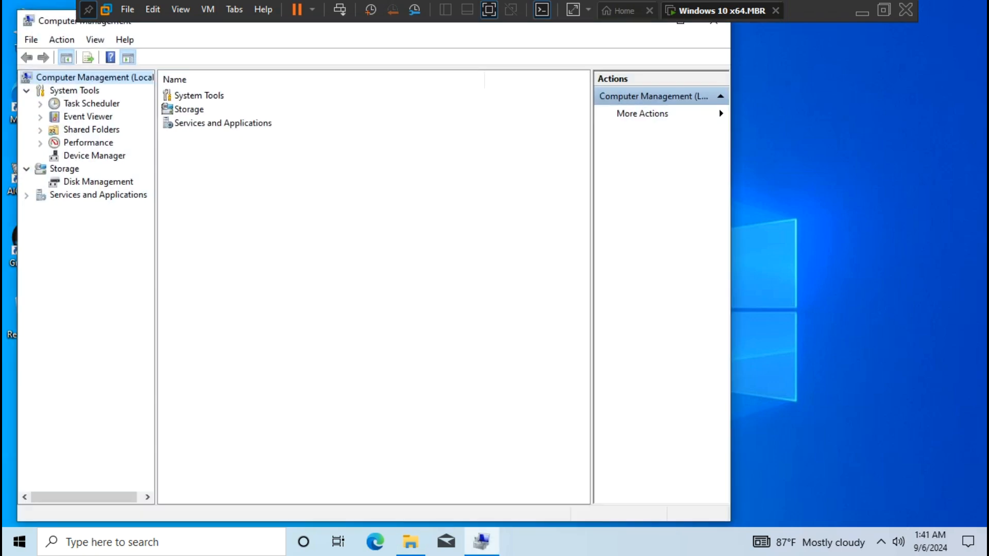
left_click(98, 182)
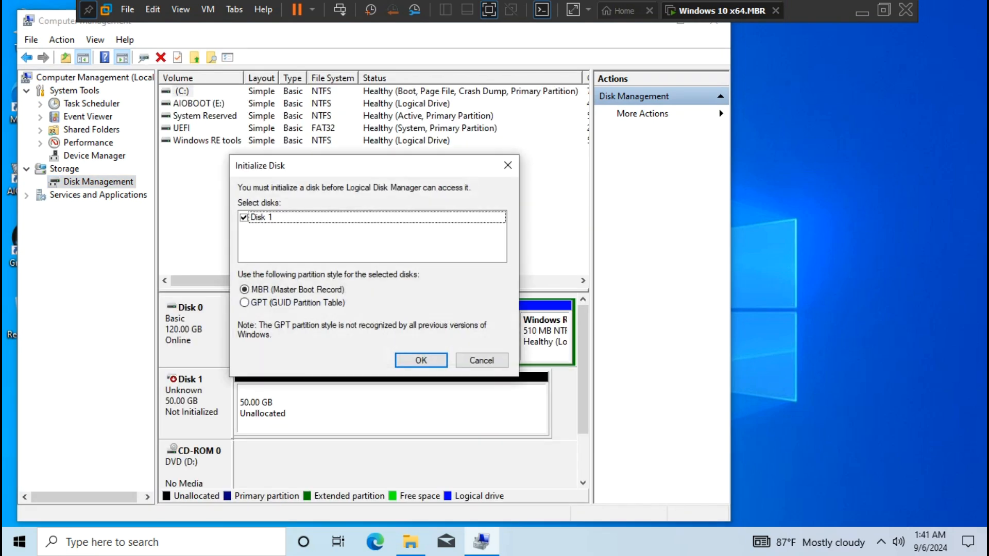
left_click(245, 302)
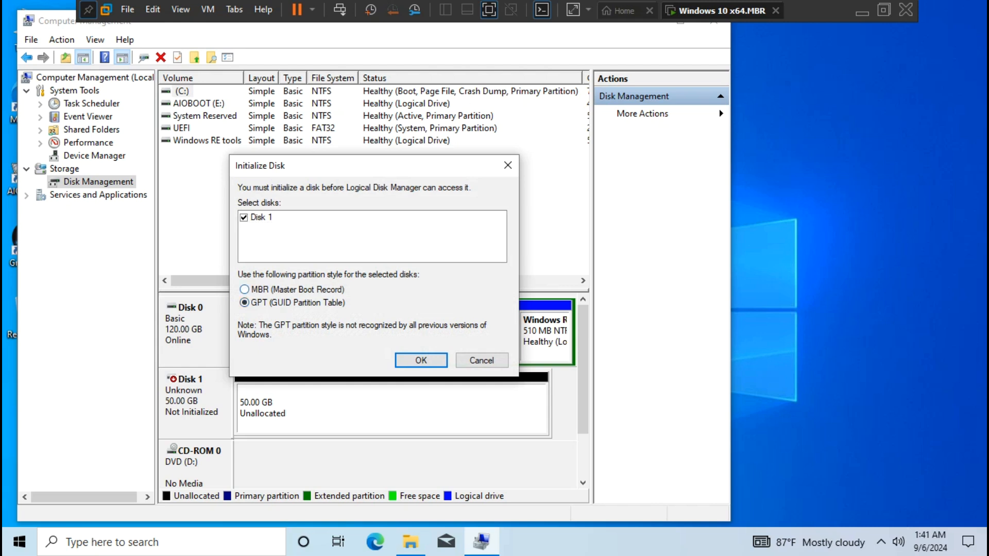
left_click(245, 289)
left_click(421, 360)
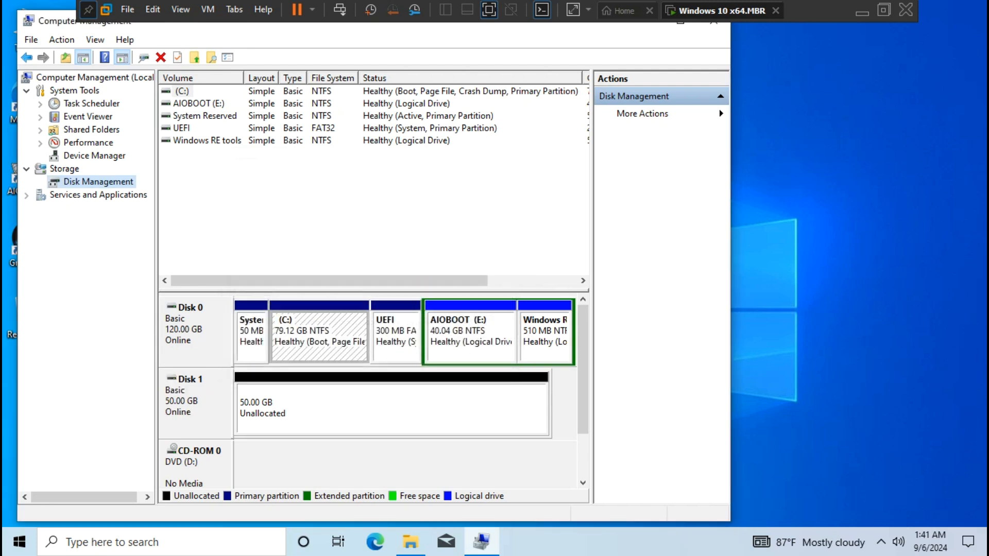
Create a 51197 MB simple volume on Disk 1 with drive letter F, quick-formatted as NTFS and labelled LinuxMint.
right_click(420, 405)
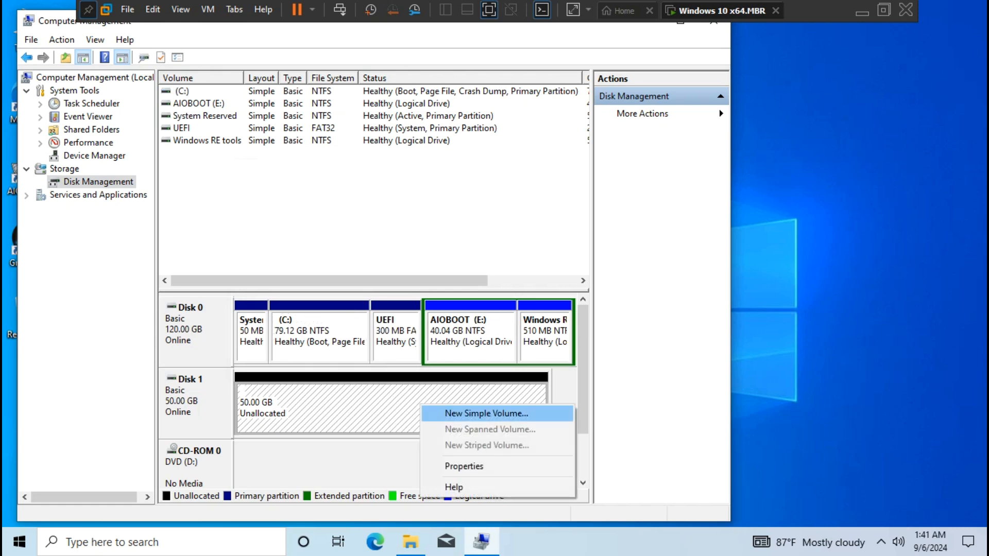
left_click(486, 413)
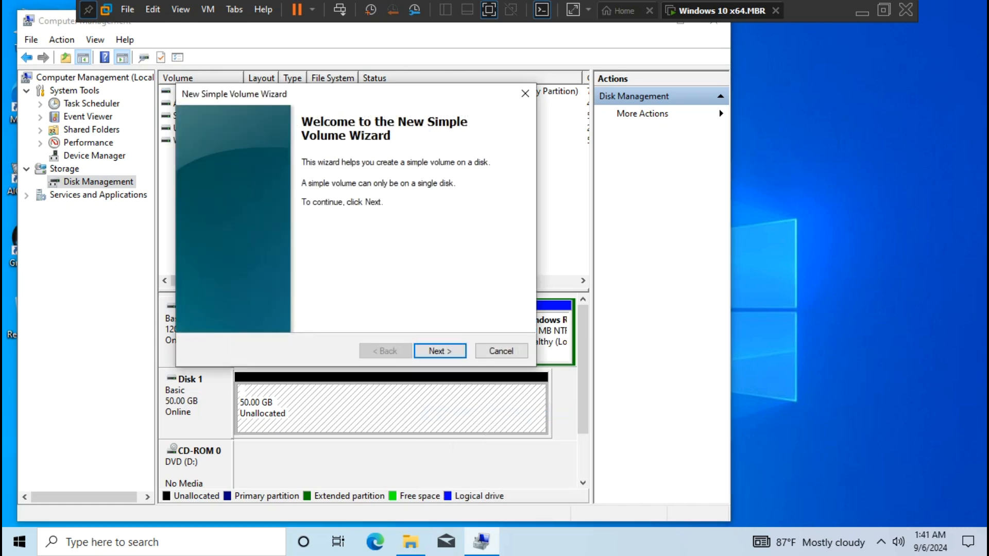
left_click(439, 351)
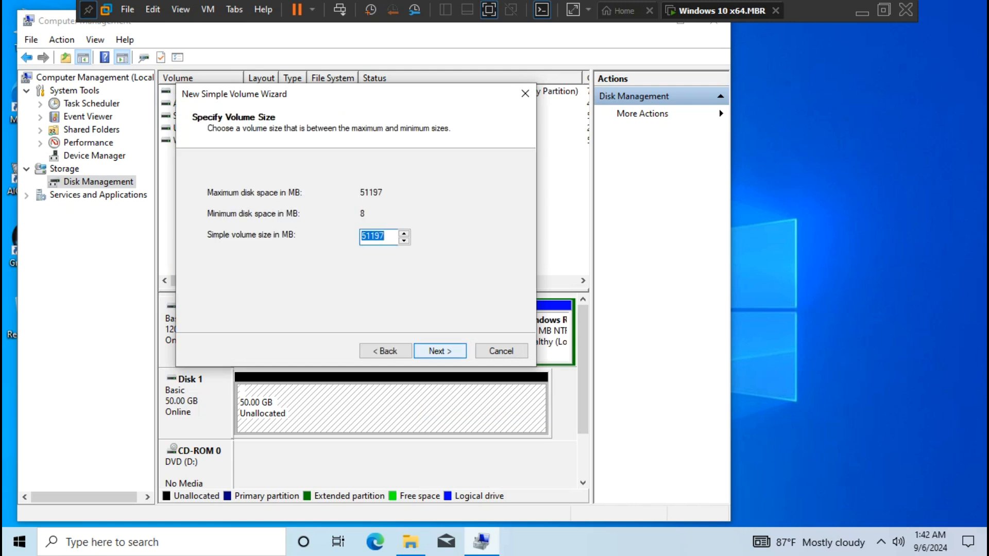
key("Return")
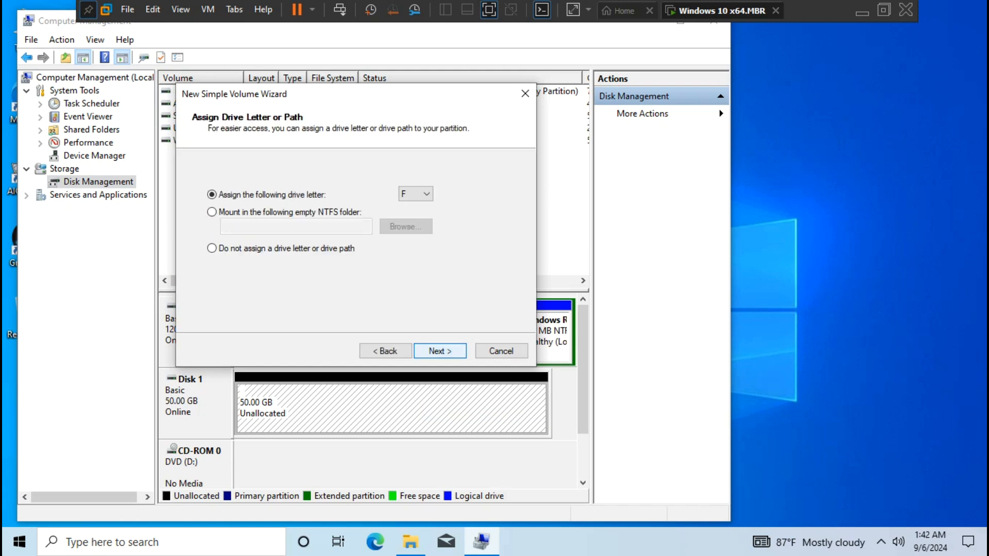
key("Return")
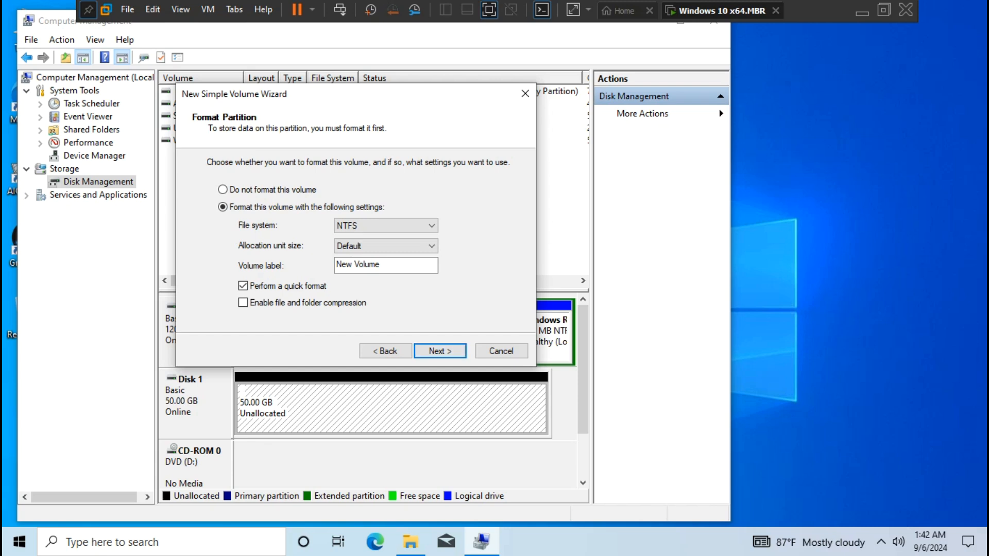
left_click_drag(384, 265, 335, 265)
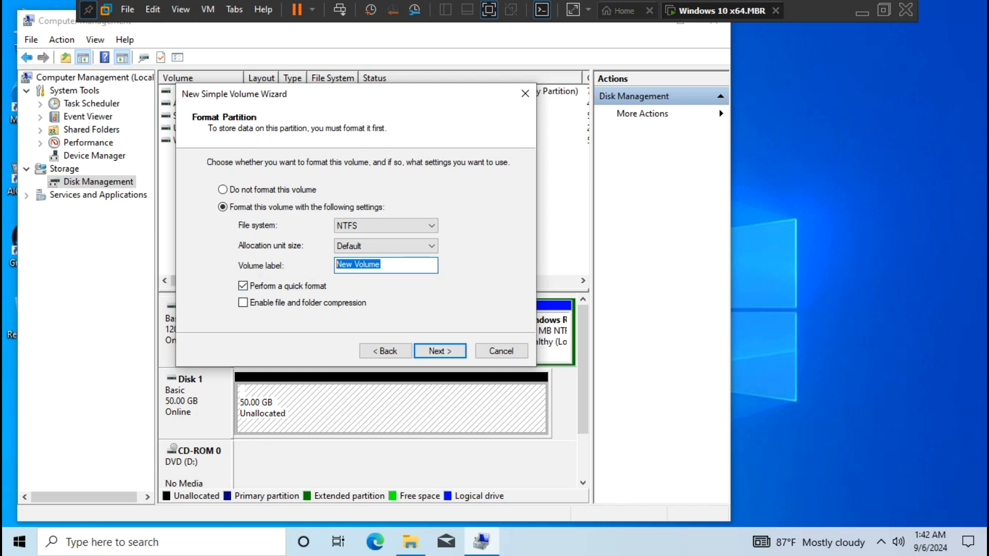
type("LinuxMint")
key("Return")
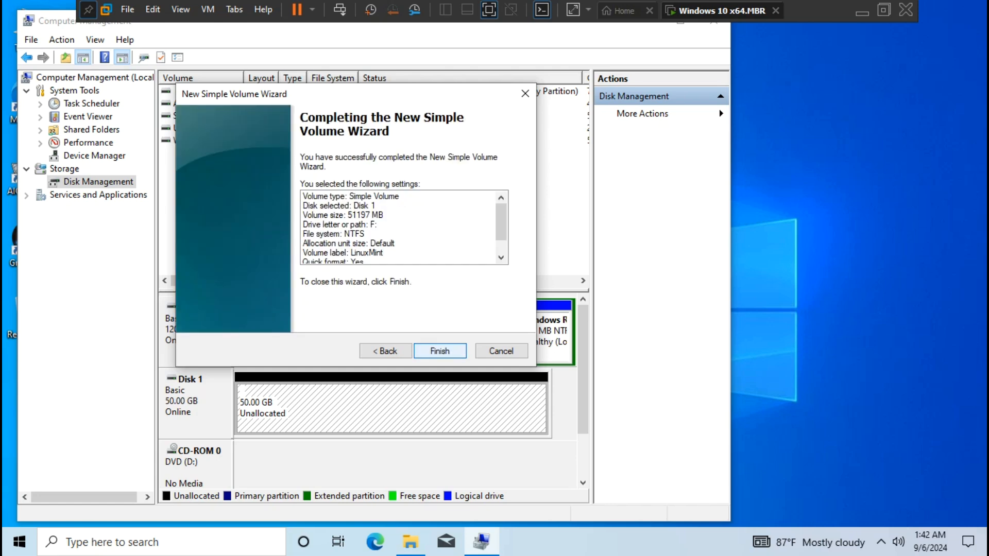
key("Return")
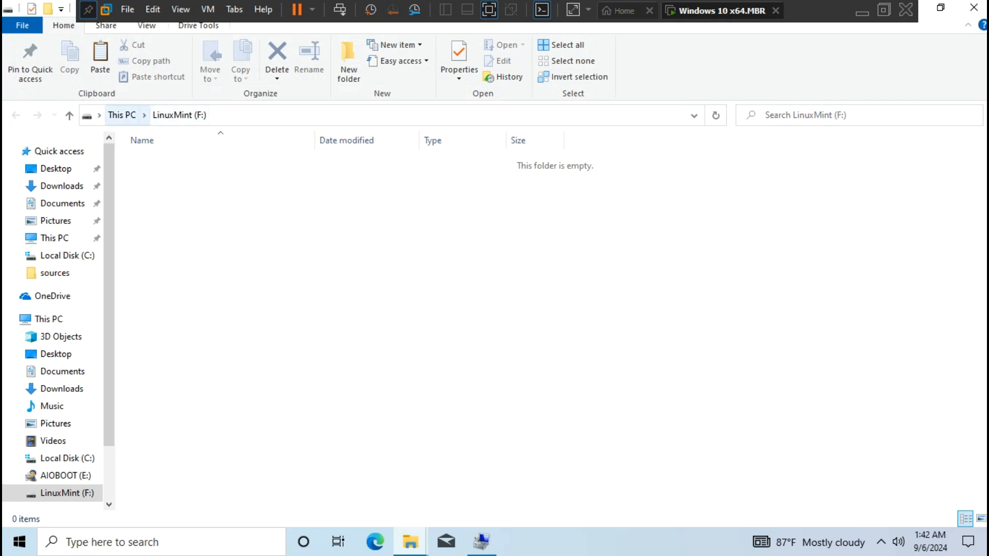
Check the drives listed under This PC, and close File Explorer and Computer Management.
left_click(122, 115)
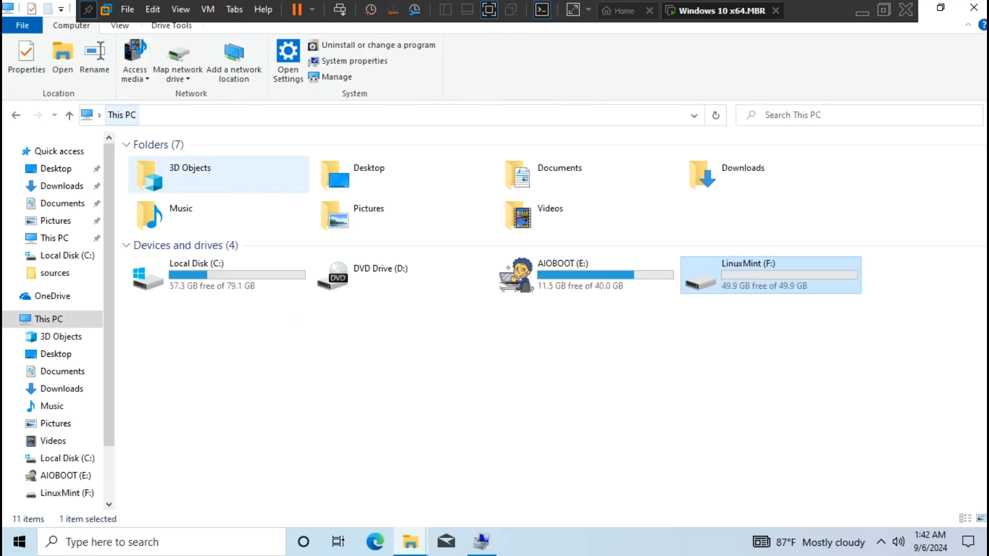
left_click(376, 355)
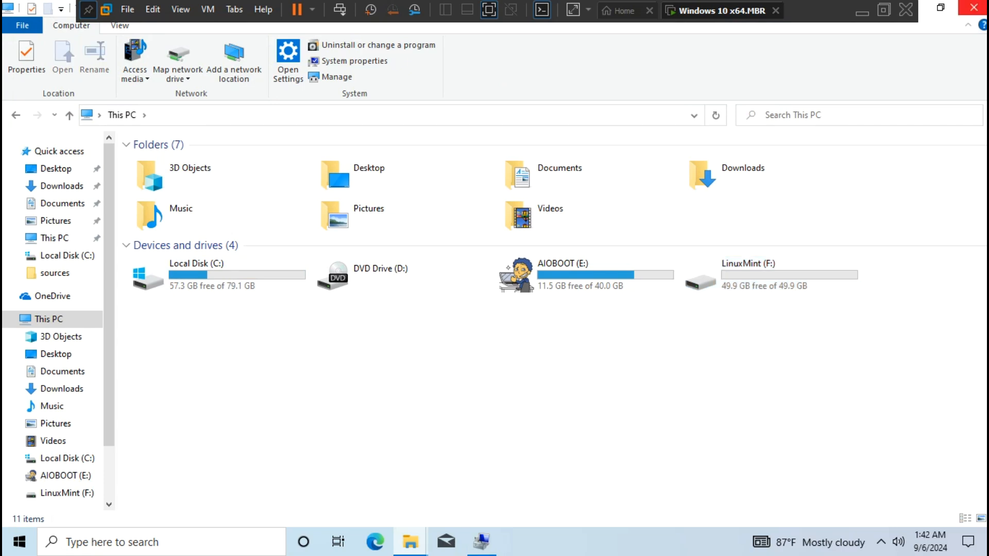
left_click(973, 7)
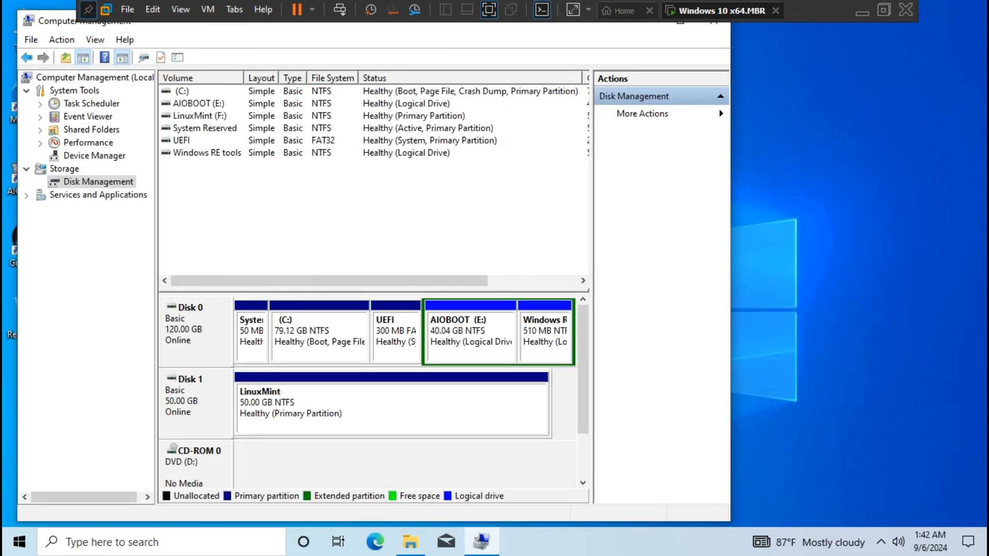
left_click(714, 26)
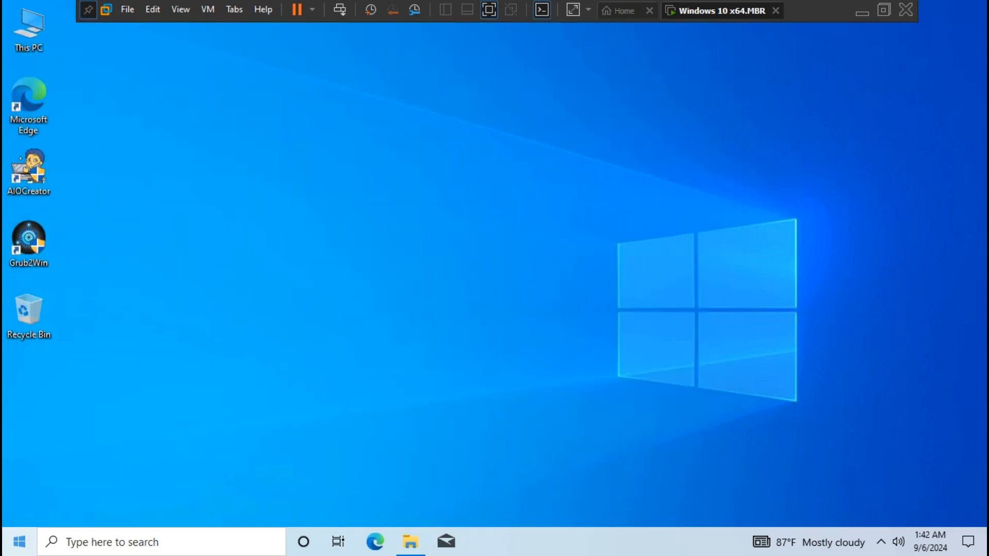
Restart the Windows 10 virtual machine from within Windows.
left_click(20, 542)
left_click(19, 510)
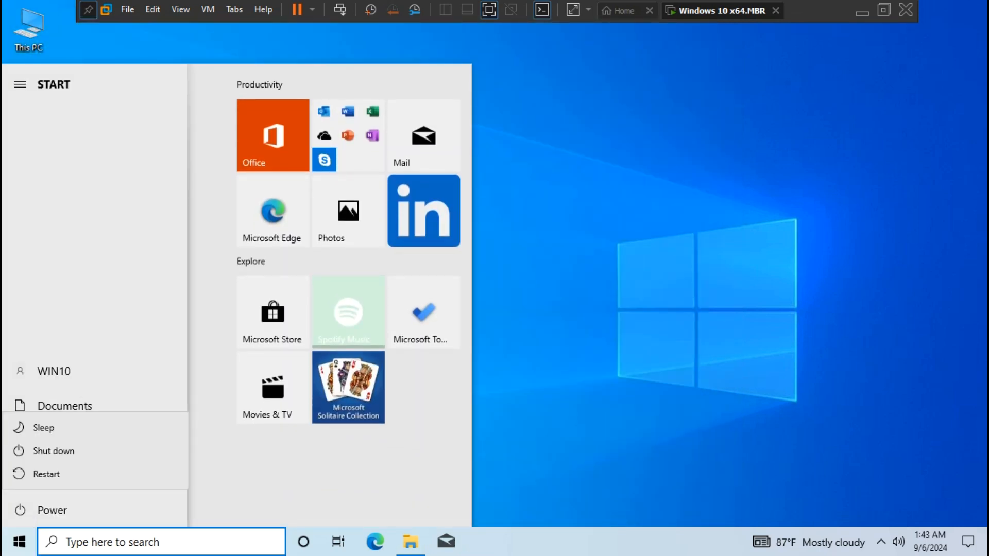
left_click(47, 474)
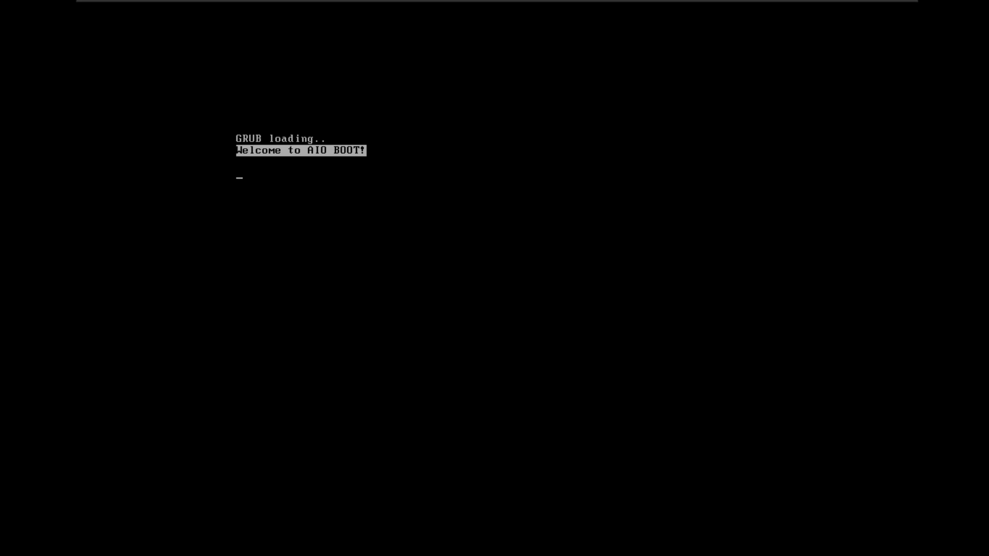
Boot the Linuxmint-20.3-Xfce.X.64_Bit entry under Linux OS using Start Linux Mint 20.3 Xfce 64-bit.
key("Down")
key("Down")
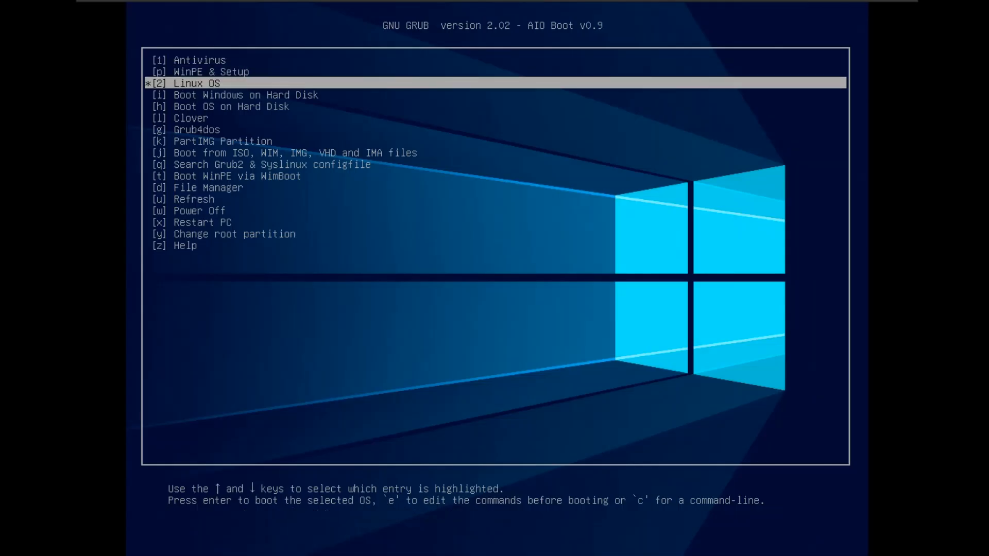
key("Return")
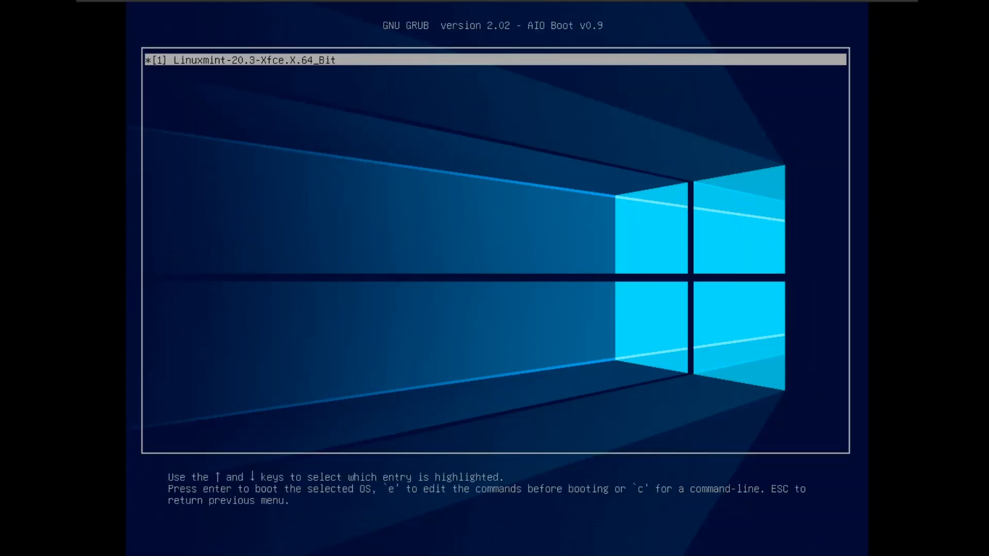
key("Return")
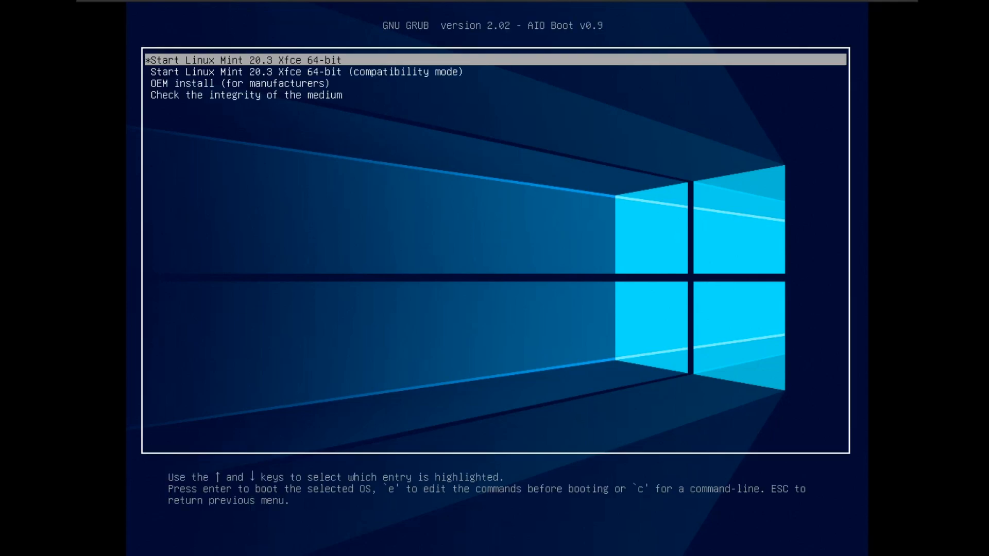
key("Return")
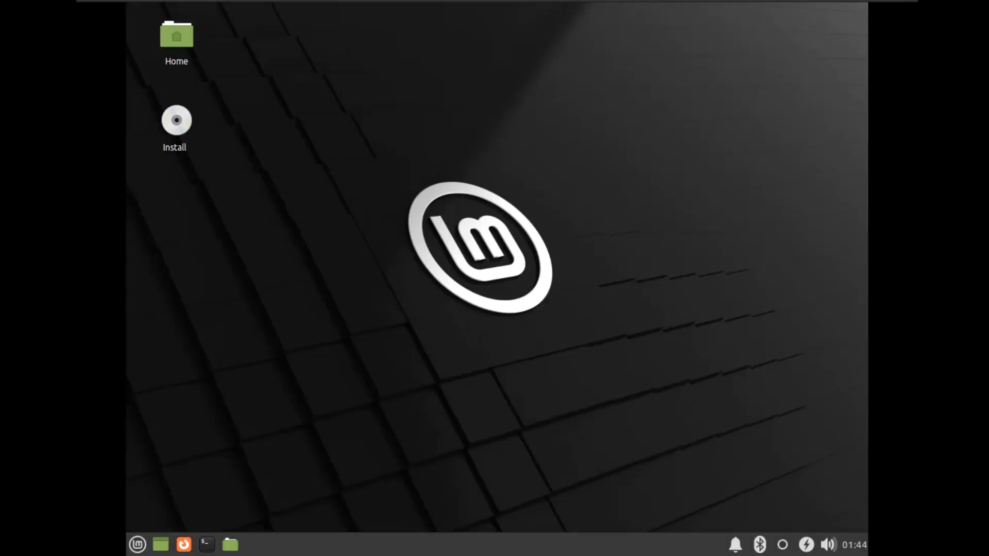
Launch the Linux Mint installer in English and choose Something else as the installation type.
double_click(177, 120)
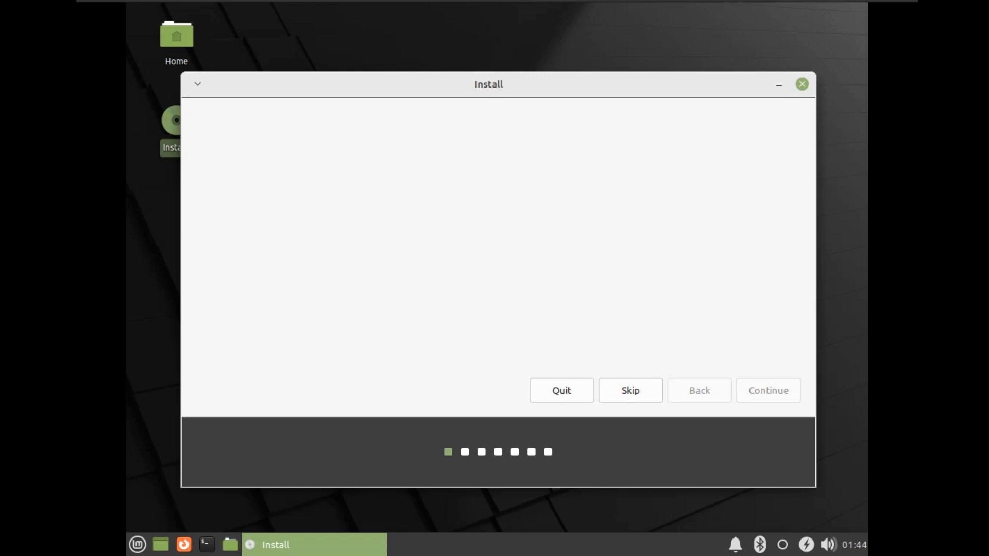
key("Return")
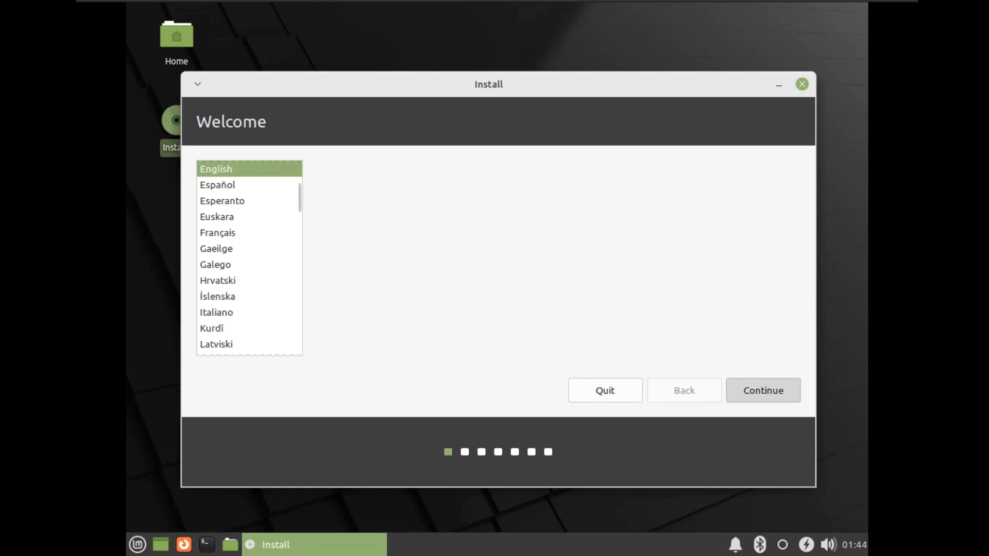
key("Return")
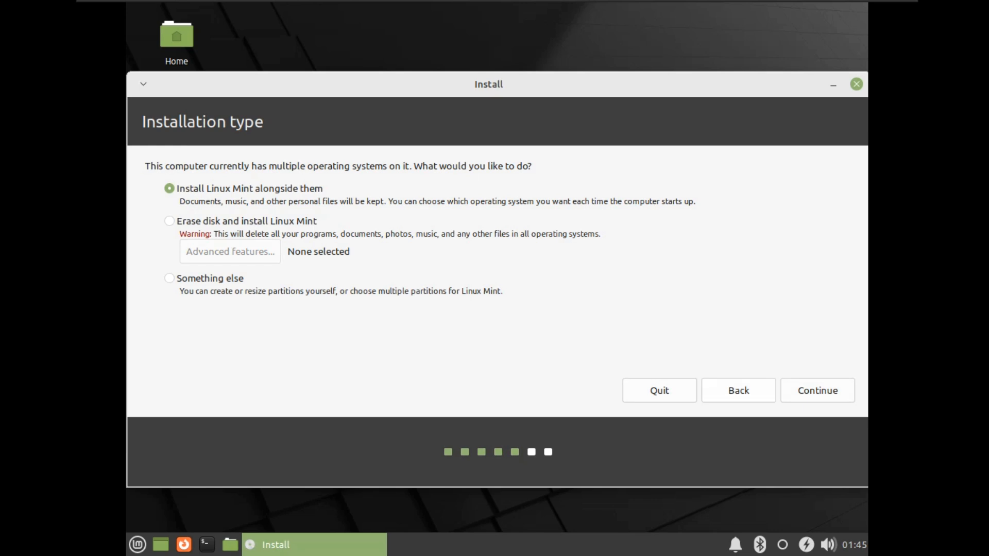
left_click(169, 278)
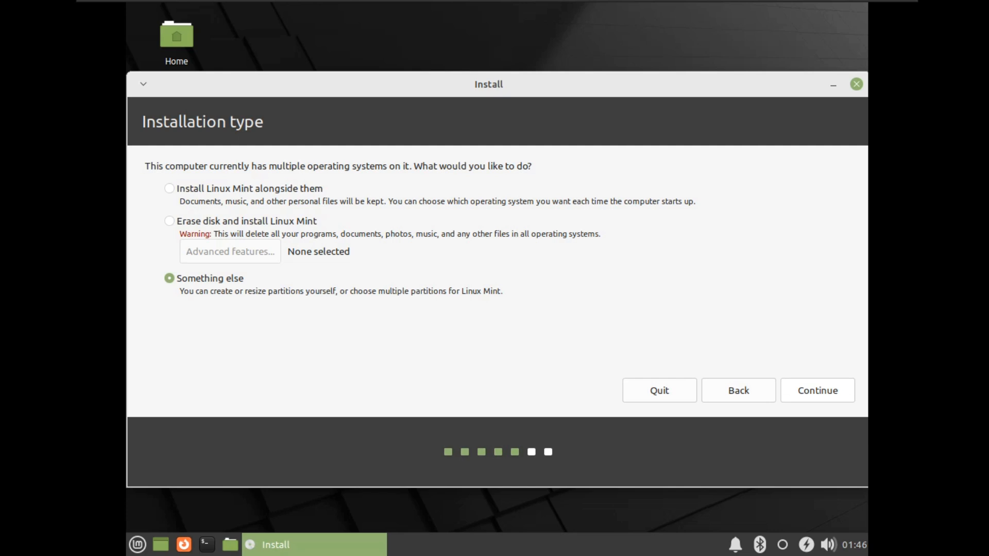
left_click(817, 391)
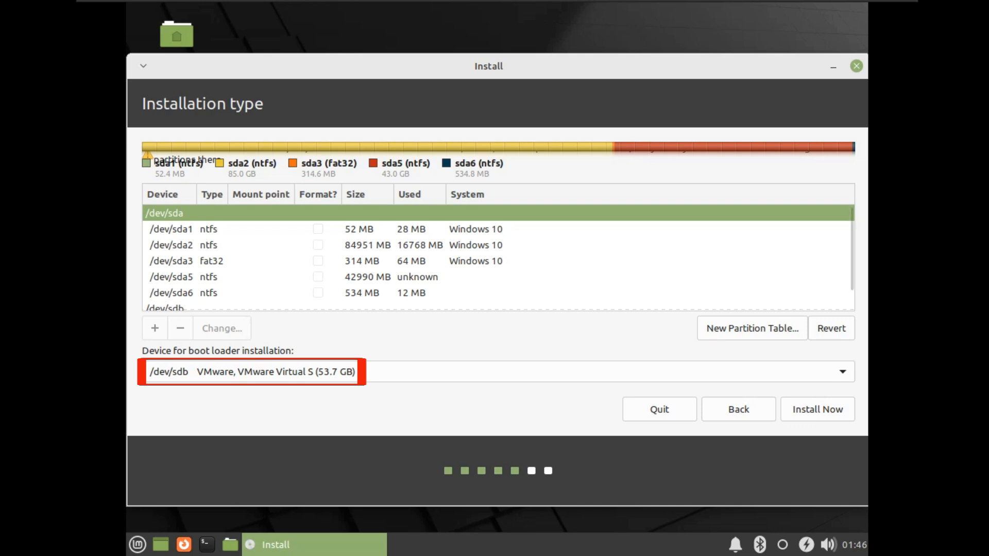
Set the device for boot loader installation to /dev/sdb1.
scroll(498, 258, "down", 2)
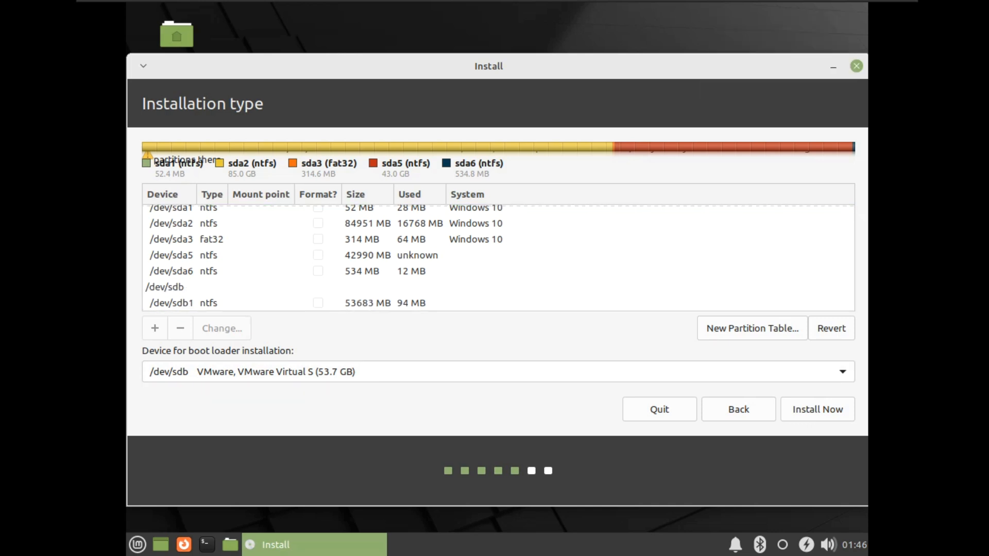
left_click(497, 372)
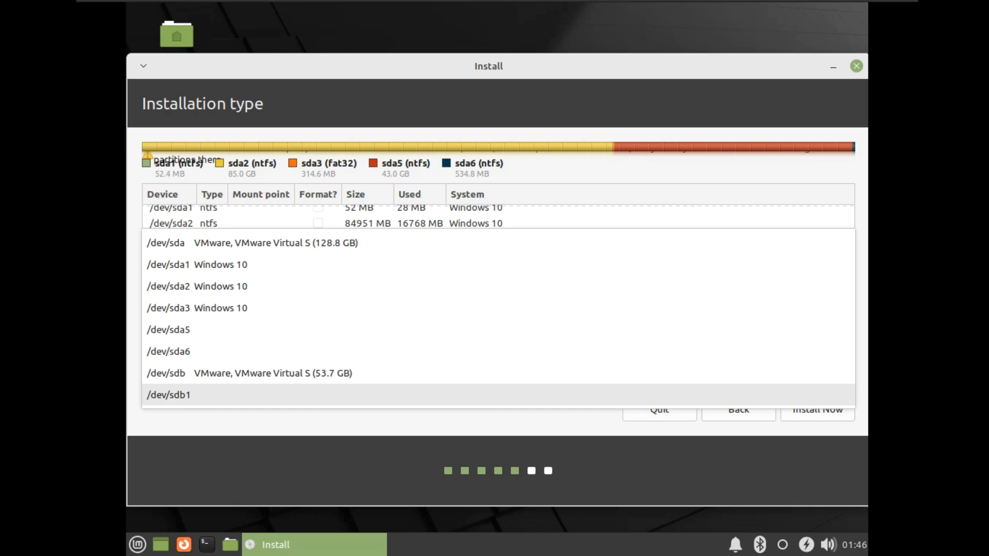
key("Return")
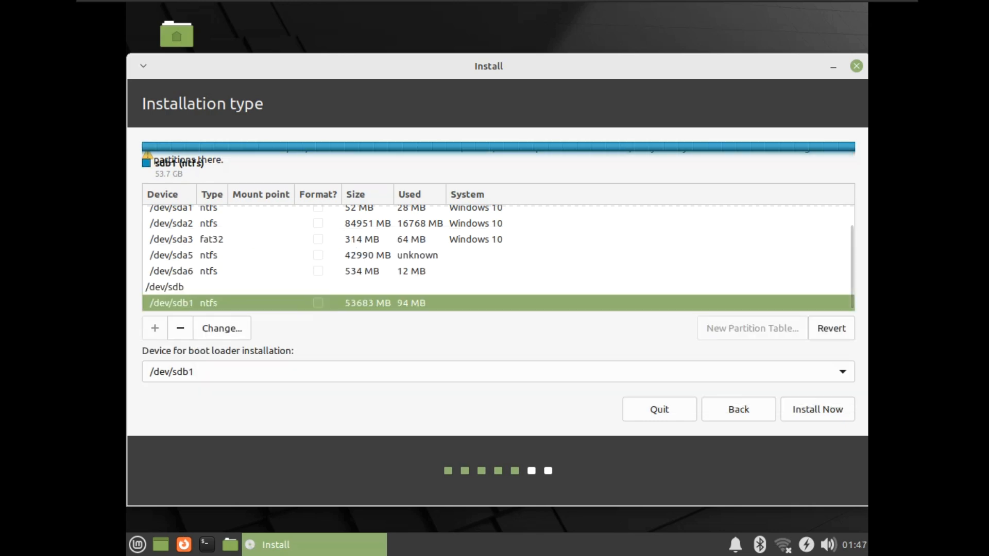
Set partition /dev/sdb1 to the Ext4 journaling file system with mount point /, and start the installation.
left_click(222, 328)
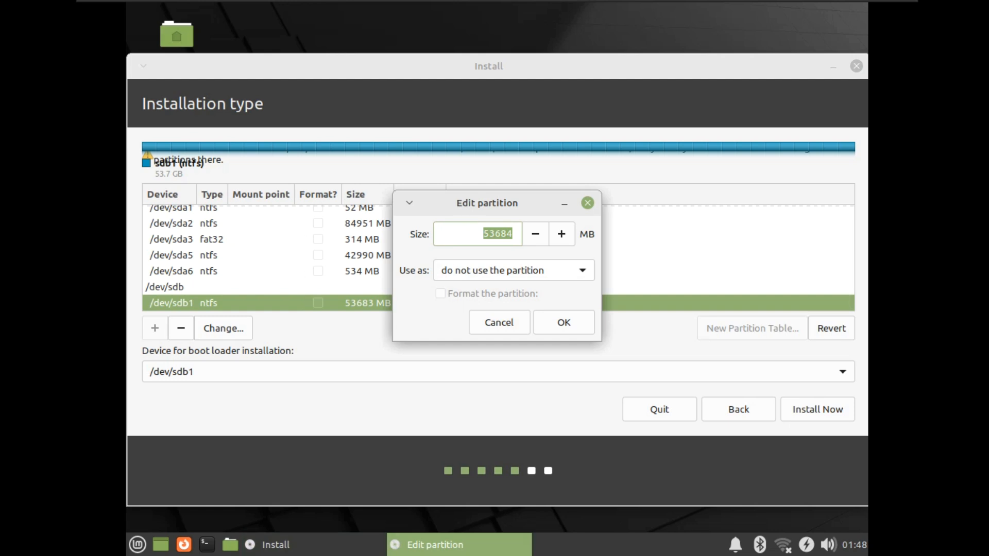
left_click(514, 271)
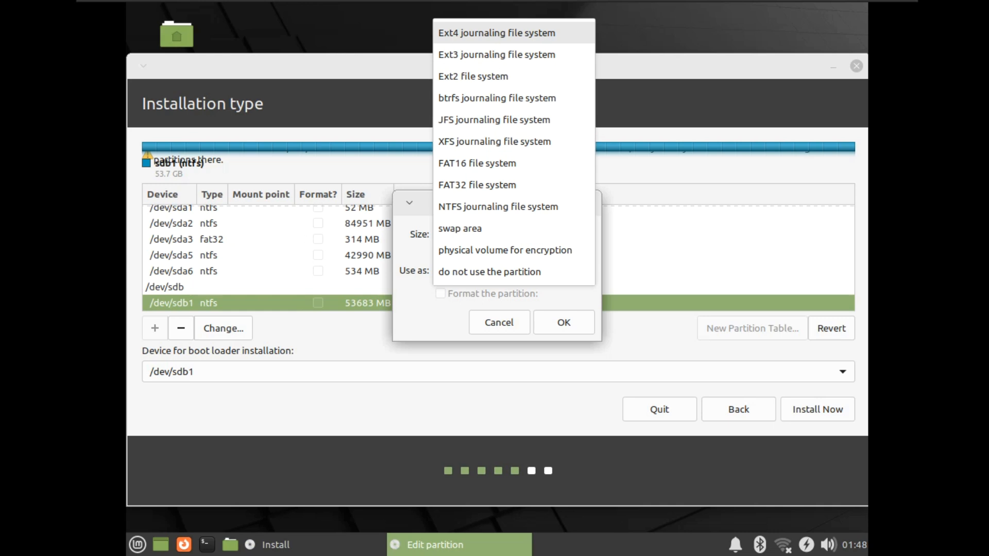
key("Return")
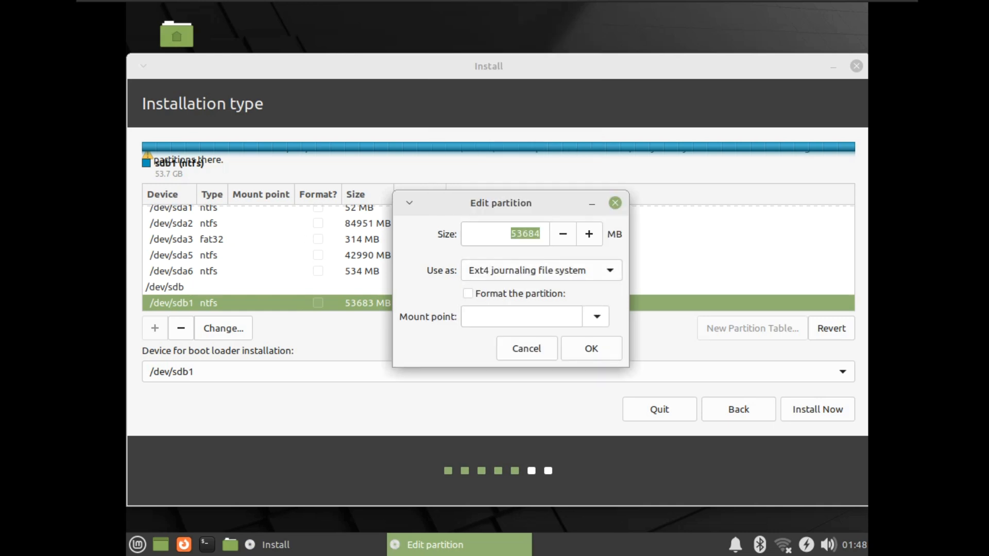
left_click(597, 317)
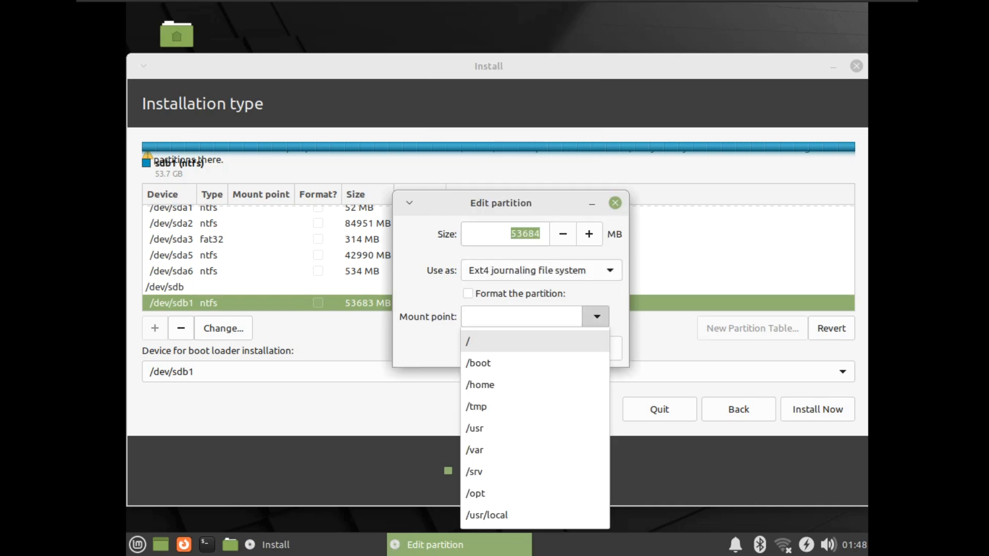
key("Return")
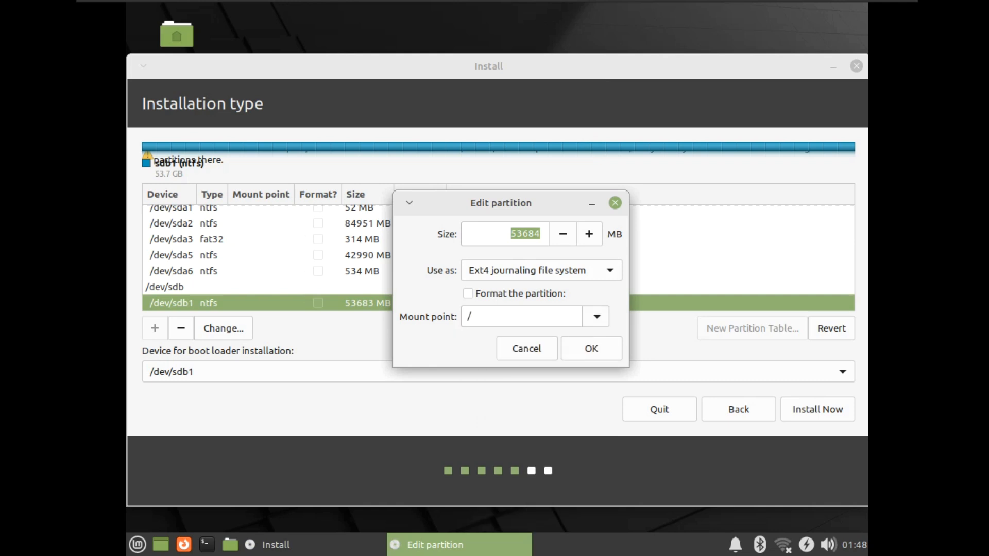
key("Return")
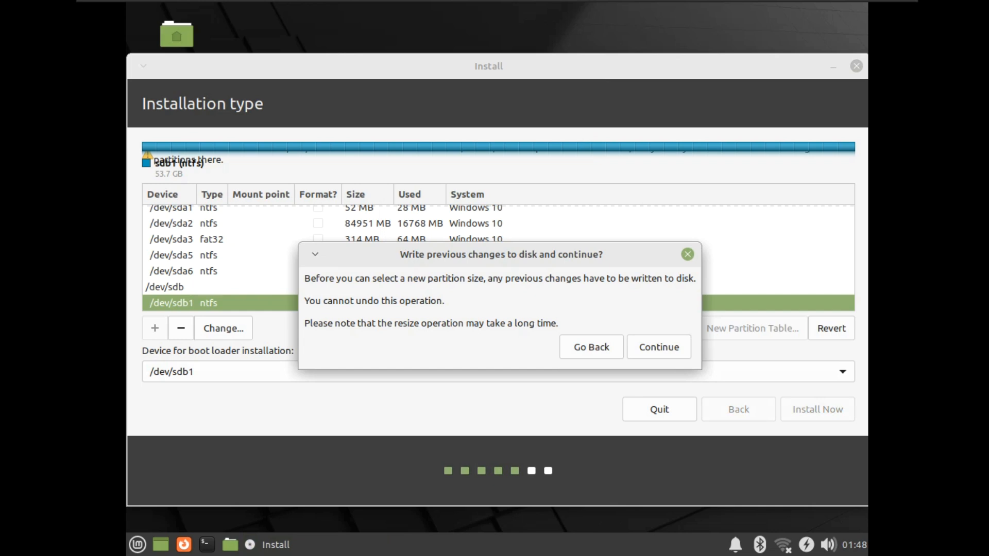
key("Return")
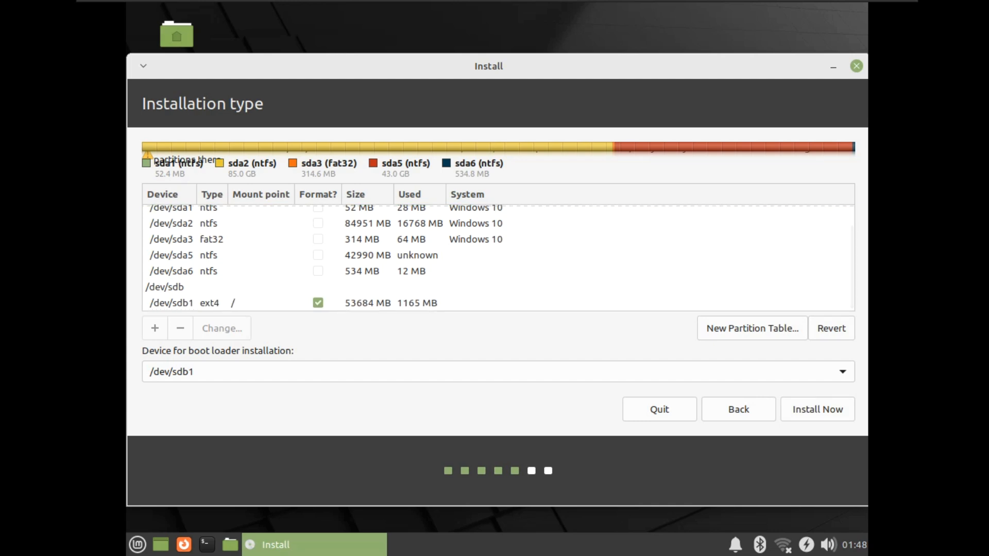
left_click(216, 303)
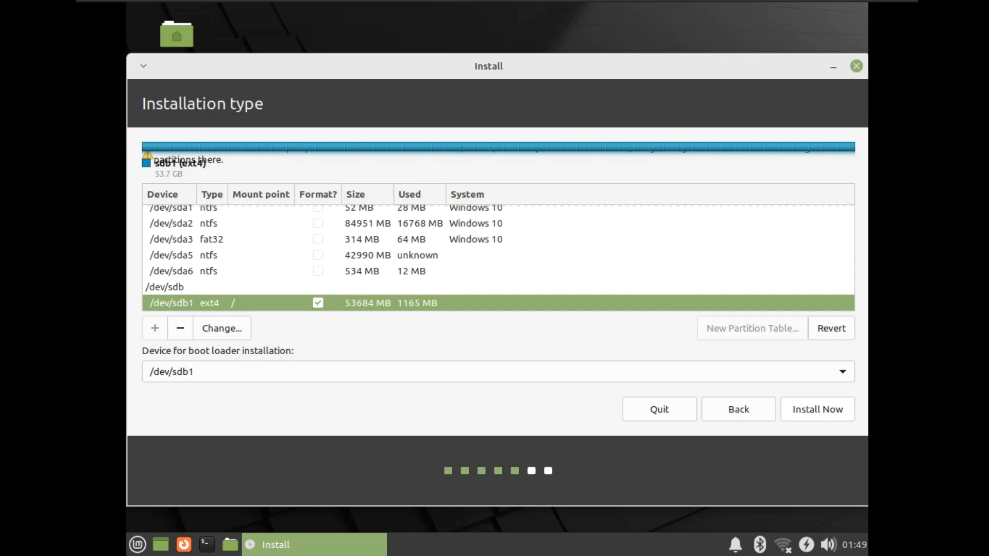
left_click(817, 410)
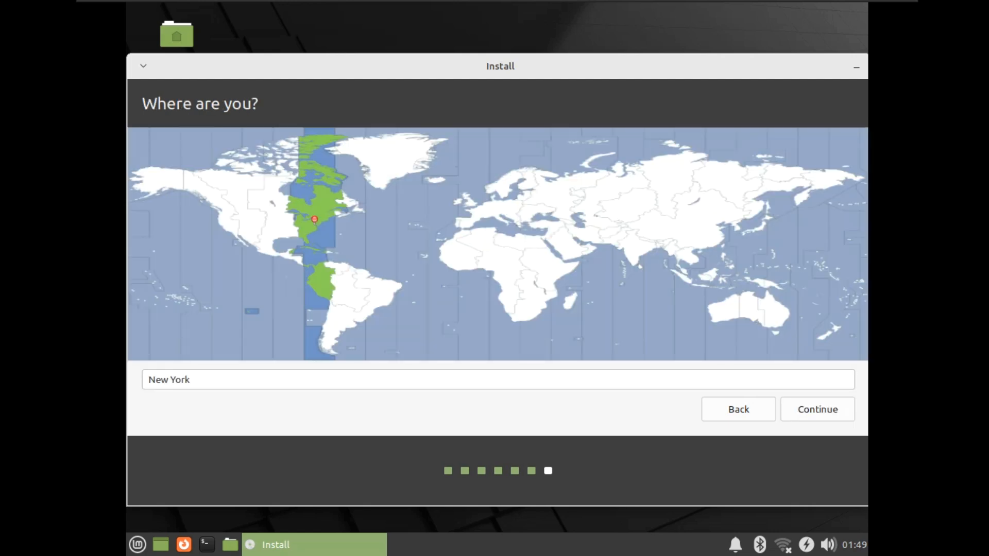
Set the location to Muscat and complete the user account form with computer name linumint-virtual-machine and a password required at login.
left_click(592, 245)
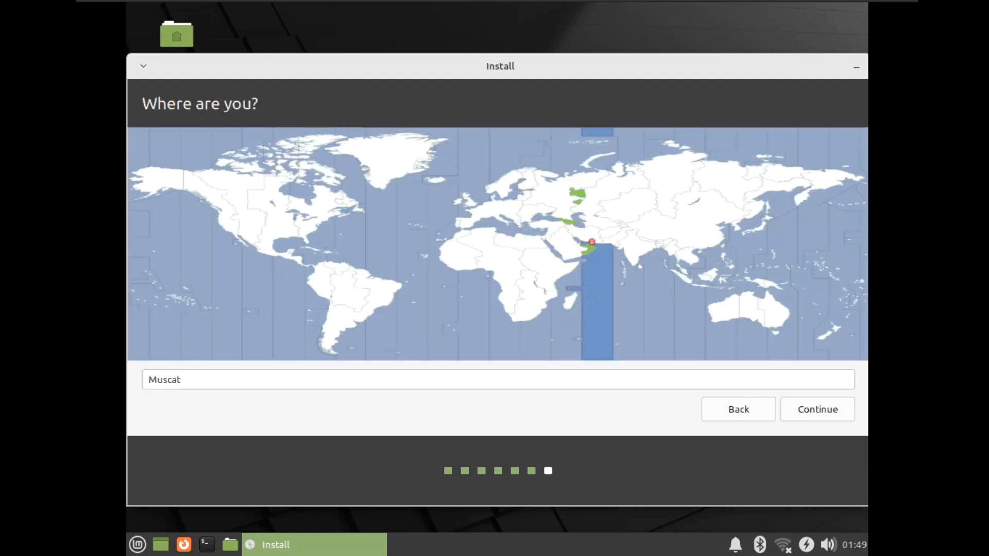
key("Return")
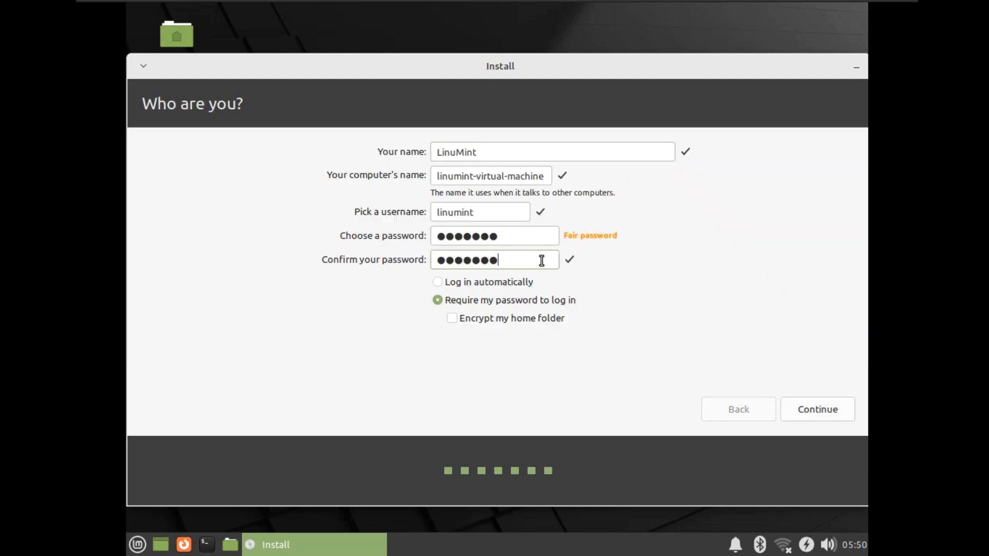
key("Return")
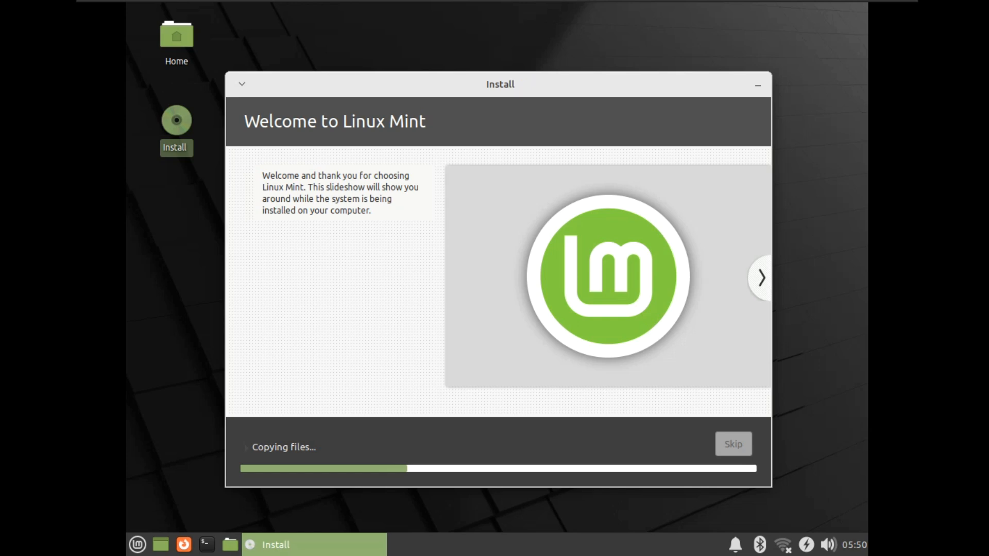
left_click(246, 448)
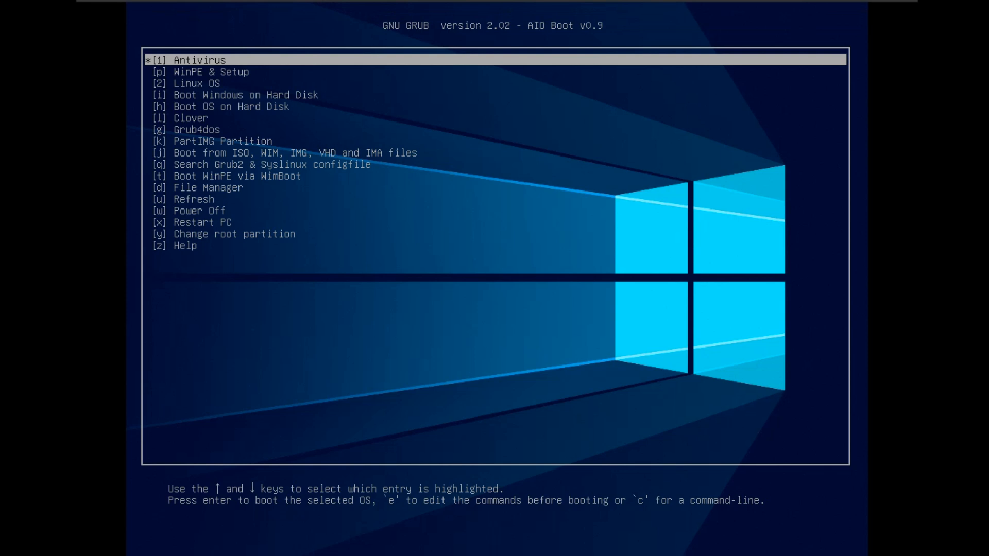
Boot Linux /boot/vmlinuz-5.4.0-91-generic on (hd1,msdos1) through Boot OS on Hard Disk, and log in with the account password.
key("Down")
key("Down")
key("Down")
key("Down")
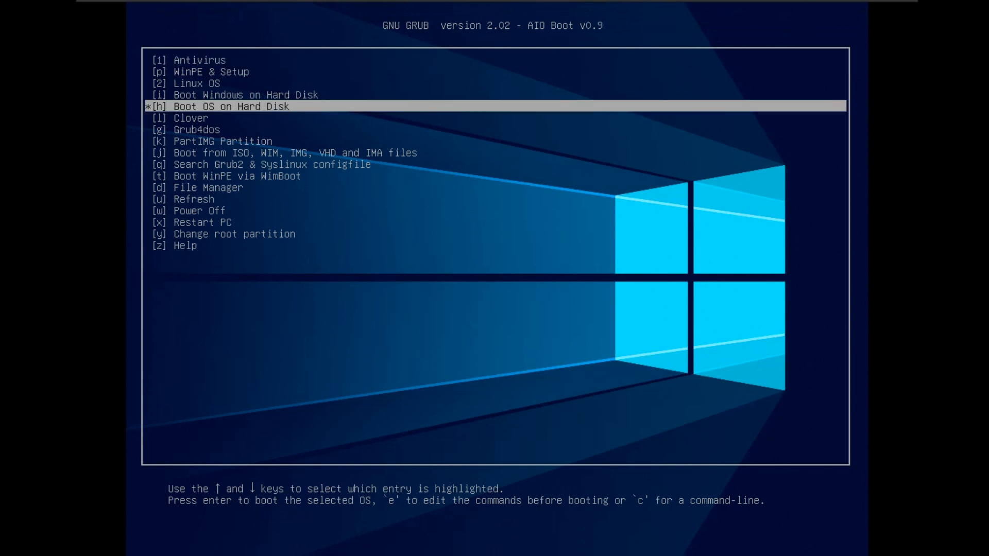
key("Return")
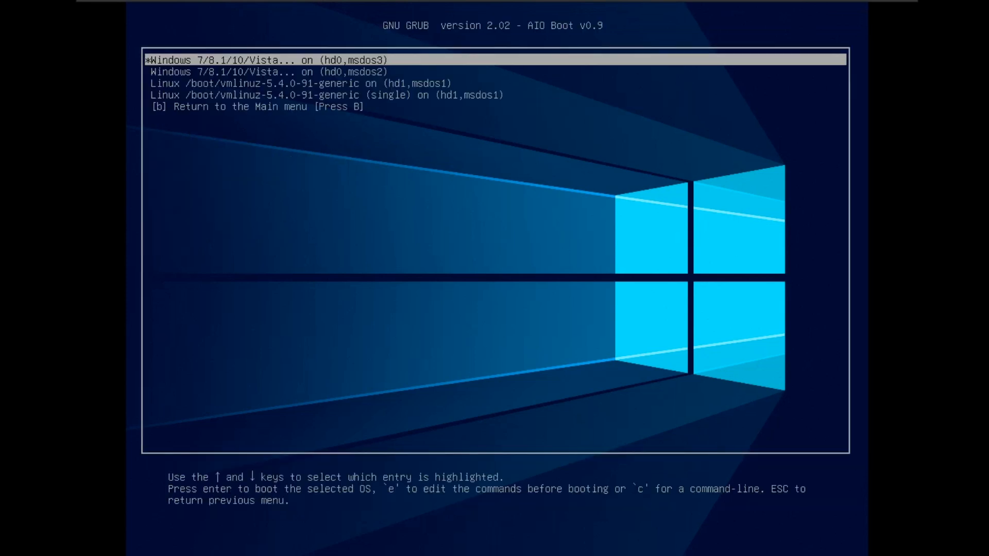
key("Down")
key("Down")
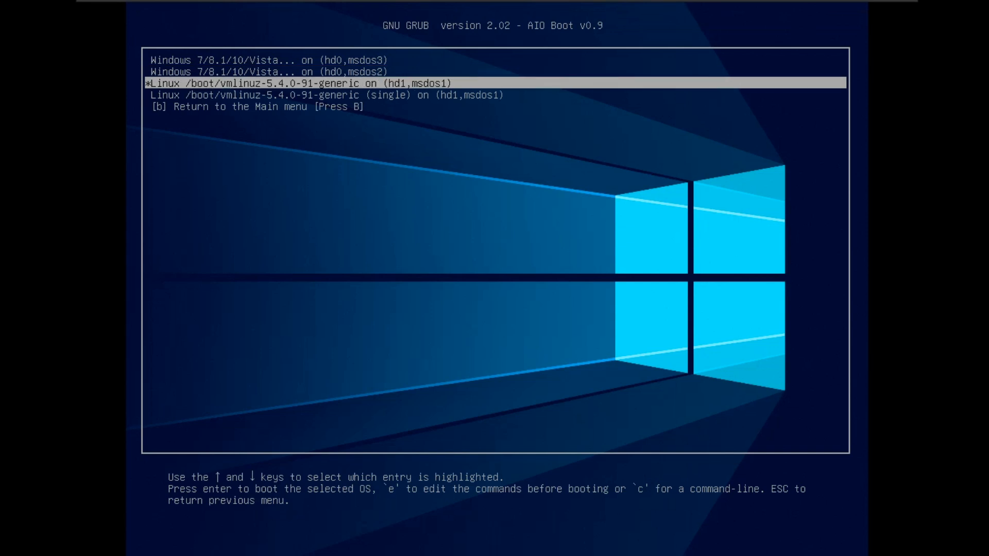
key("Return")
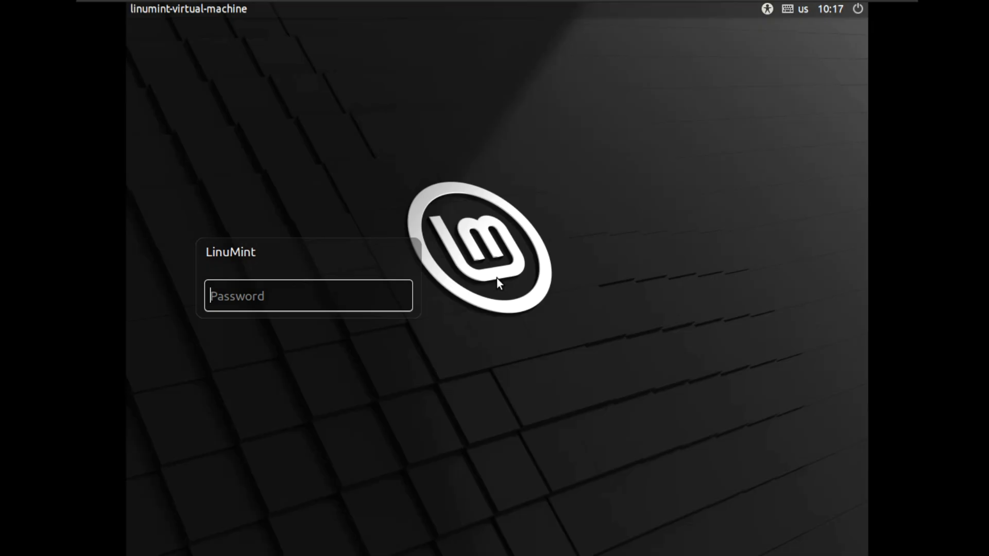
type("*******")
key("Return")
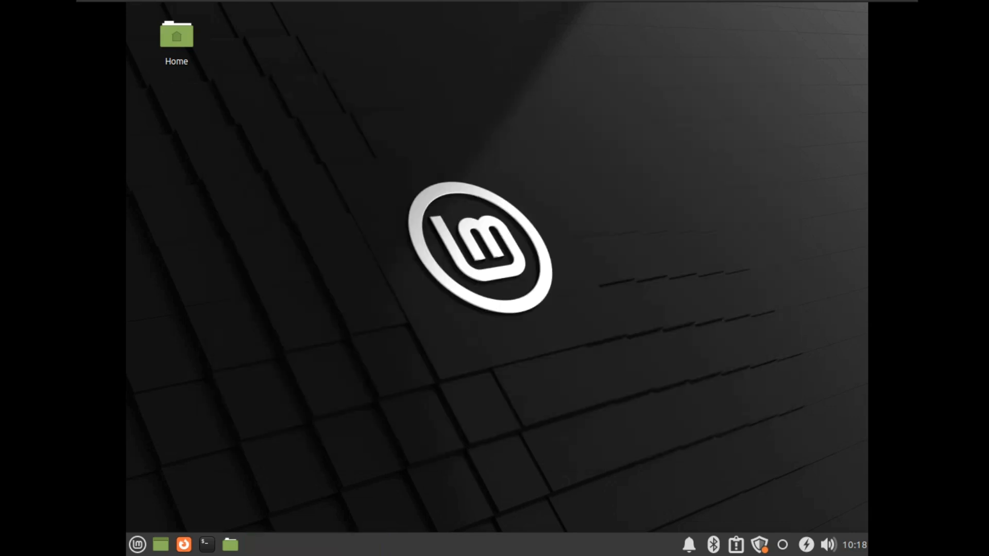
Set the display resolution to 1360x768, keep the configuration, and close the display settings.
key("super")
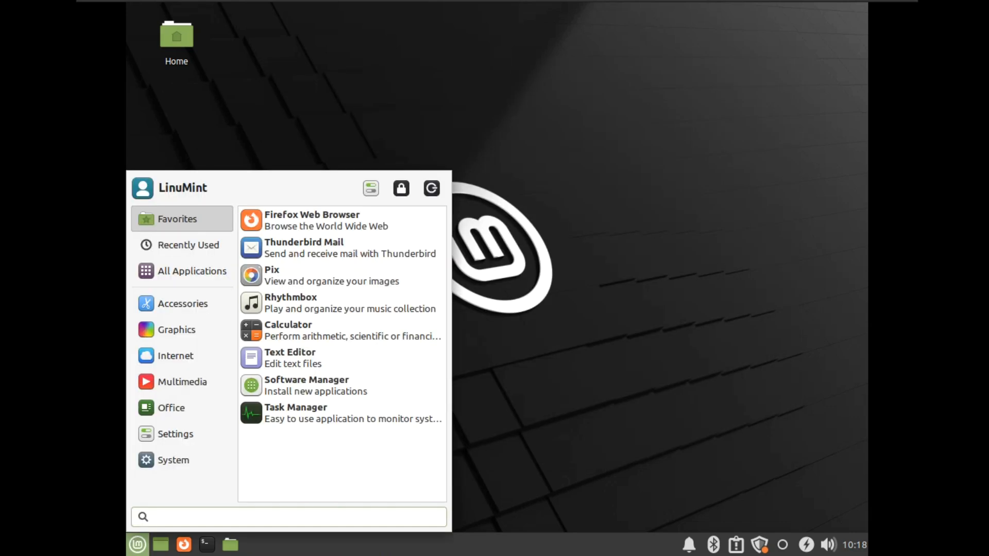
mouse_move(182, 460)
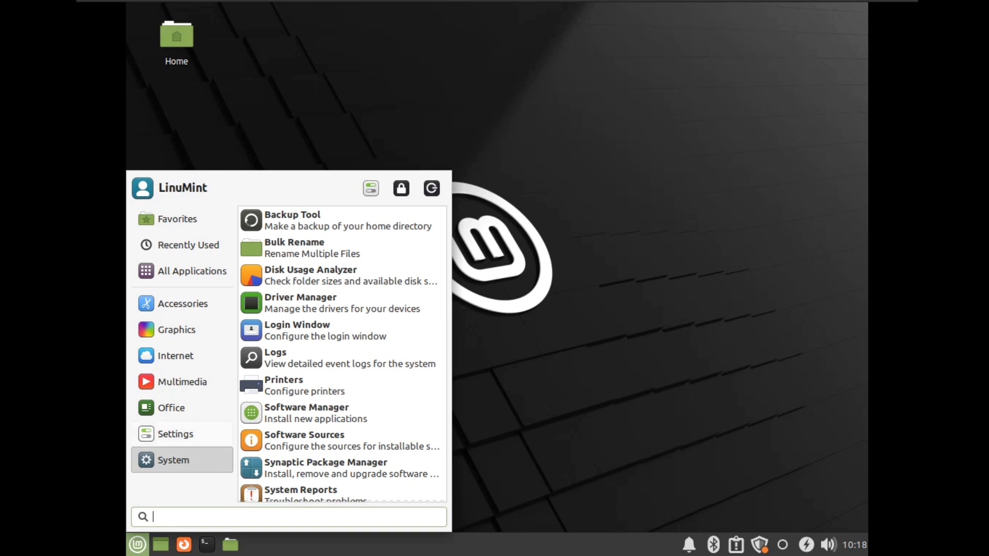
left_click(182, 434)
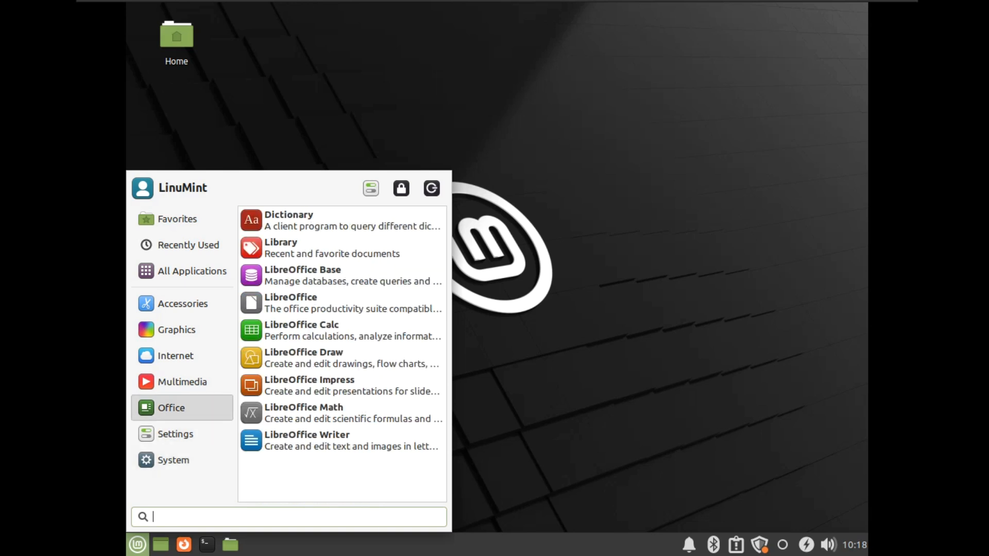
mouse_move(182, 434)
scroll(342, 319, "down", 6)
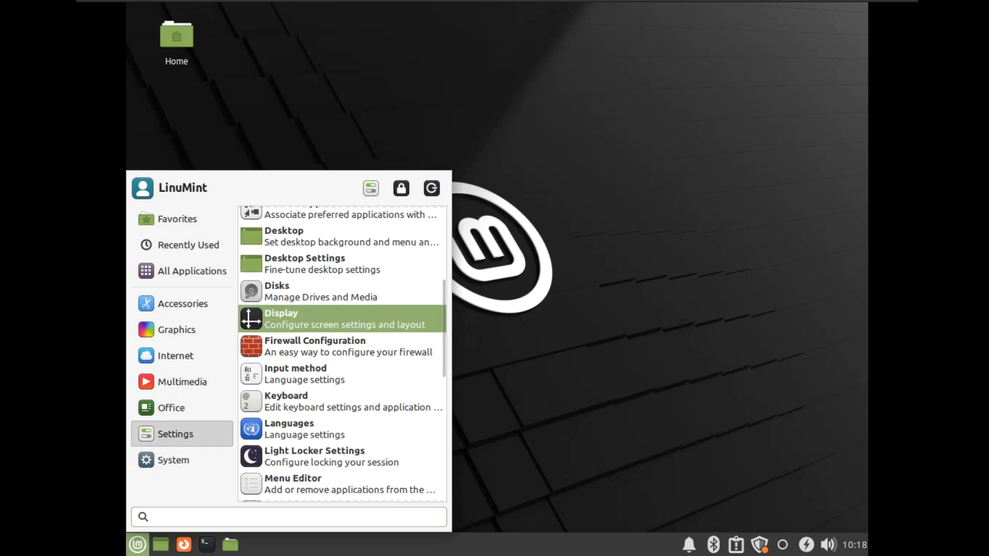
left_click(342, 319)
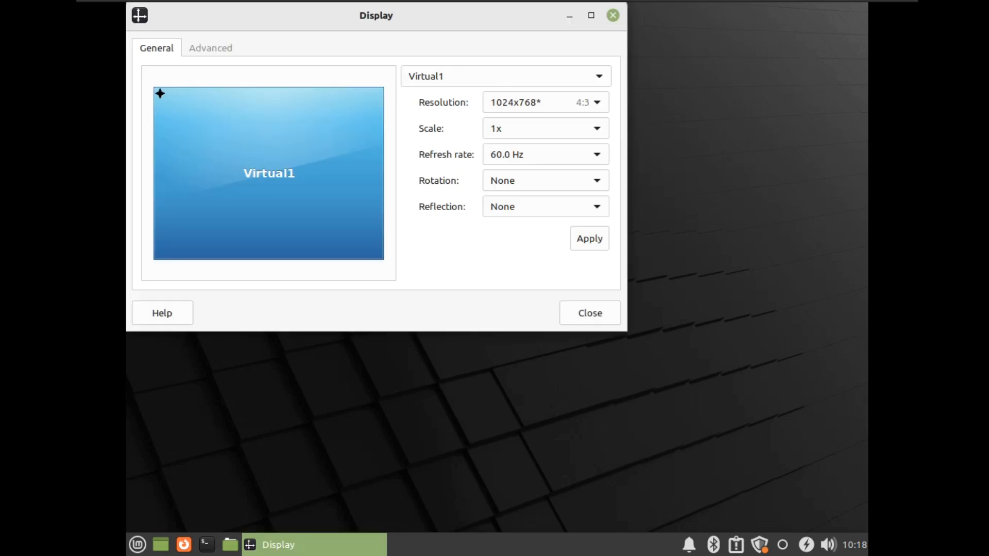
left_click(546, 102)
left_click(515, 364)
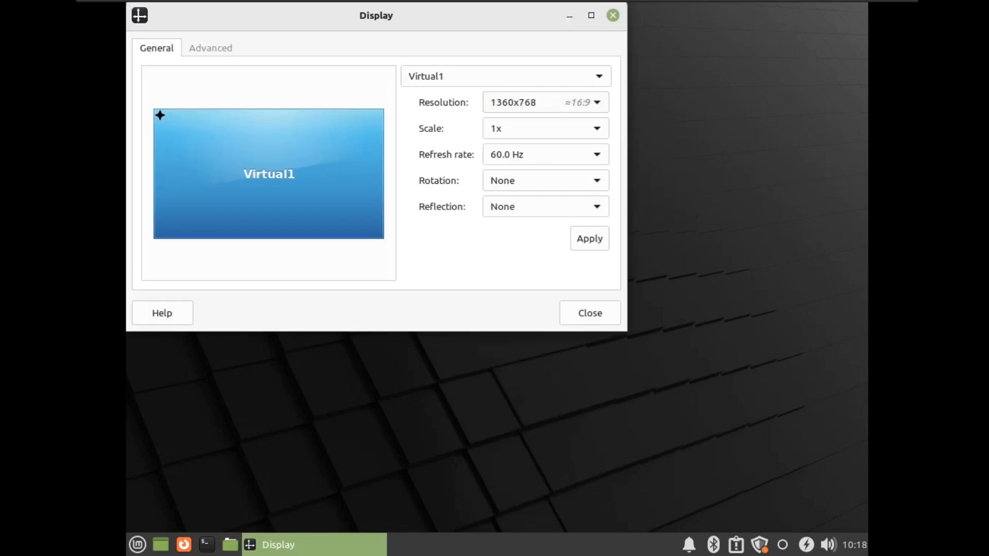
left_click(589, 238)
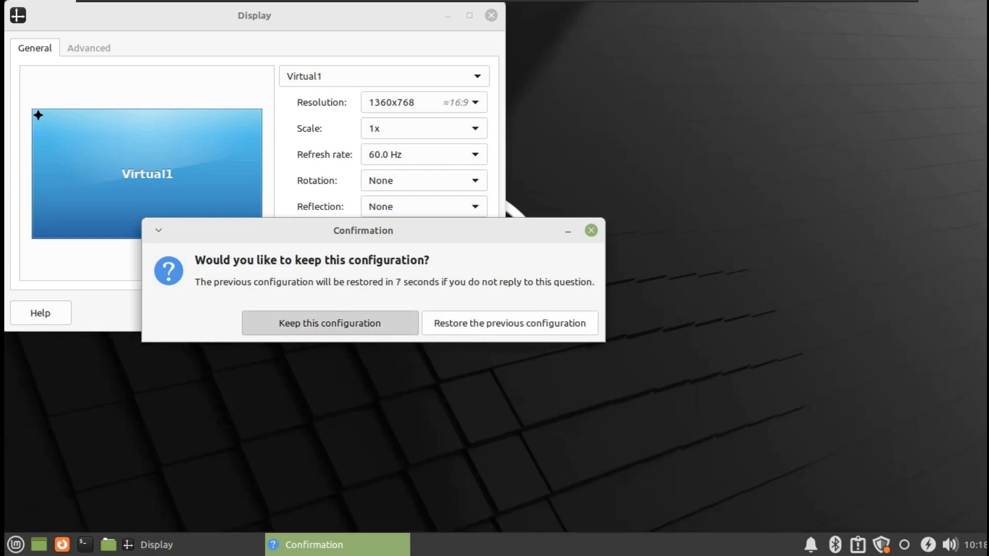
left_click(329, 323)
left_click(468, 313)
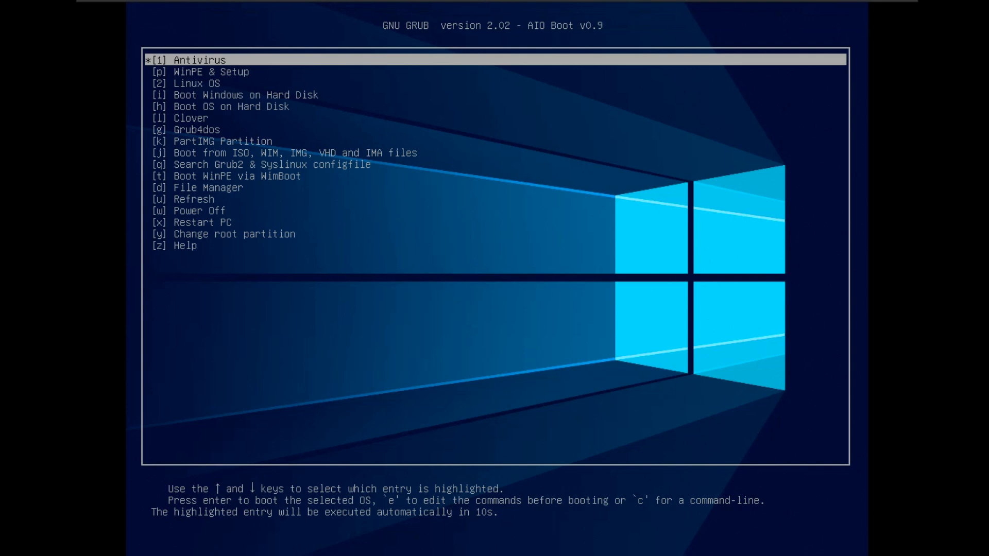
Load the BOOTMGR of Windows VISTA/WIN7/8.1/10 through Grub4dos and start EasyBCD BIOS Extender from the Windows Boot Manager.
key("g")
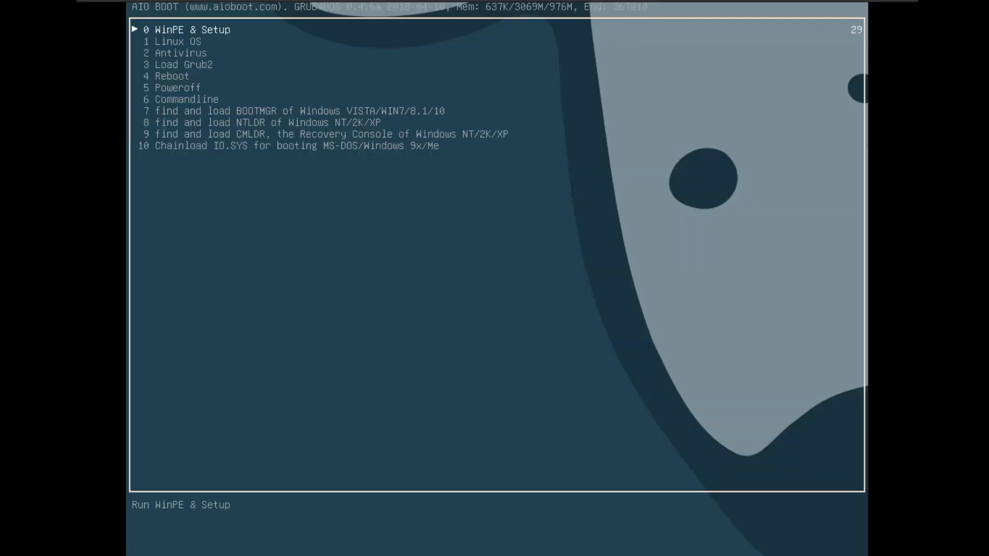
key("7")
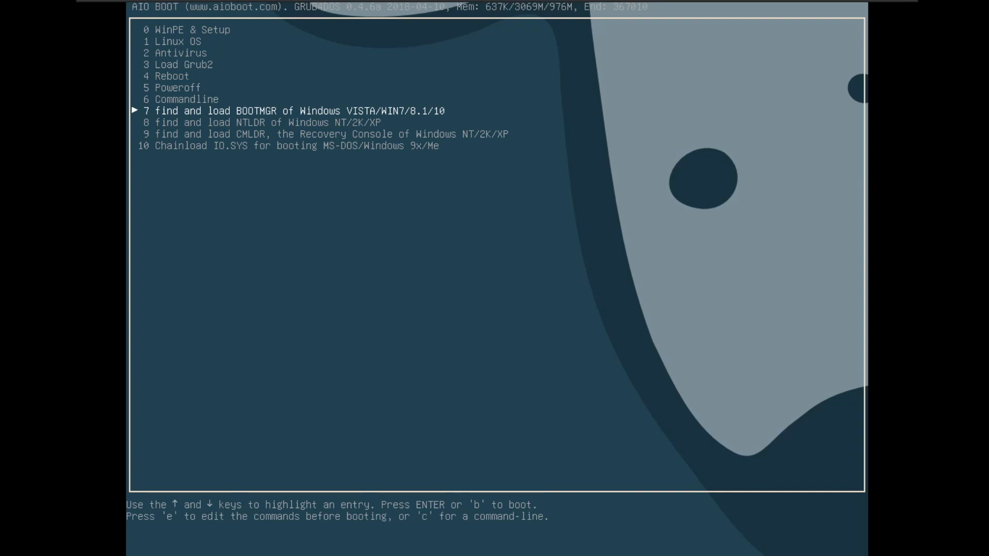
key("Return")
key("Down")
key("Down")
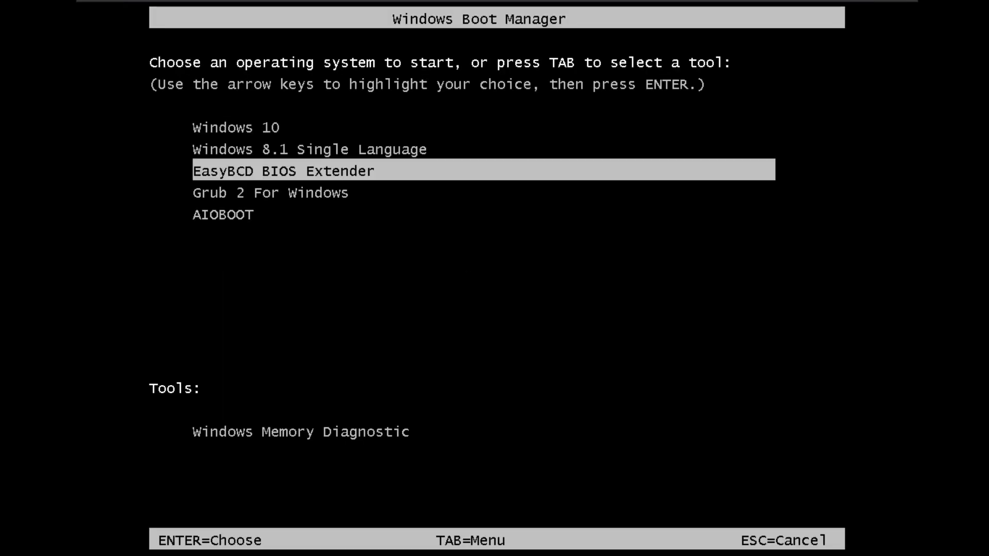
key("Return")
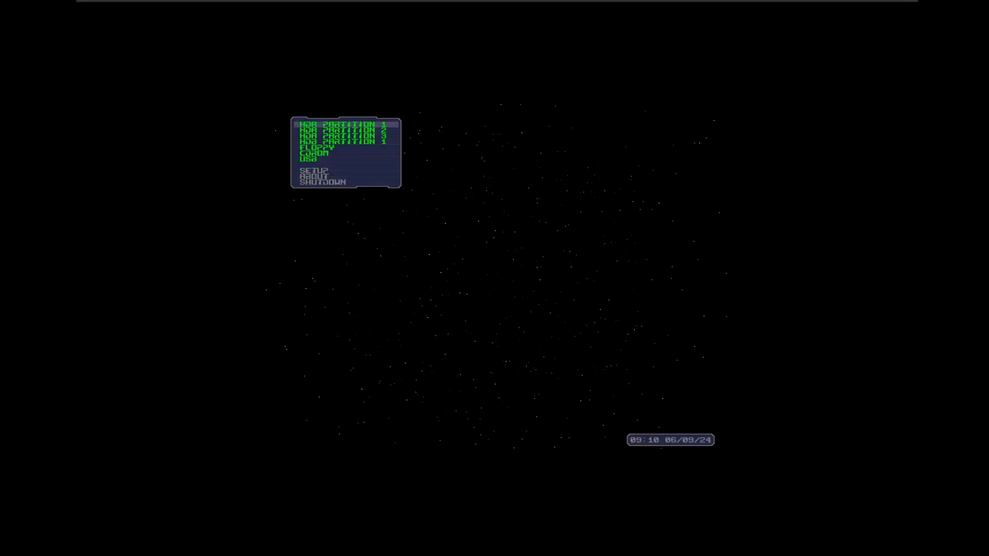
Boot Linux Mint 20.3 Xfce from partition 1 of the second hard disk and log in with the account password.
key("Down")
key("Down")
key("Down")
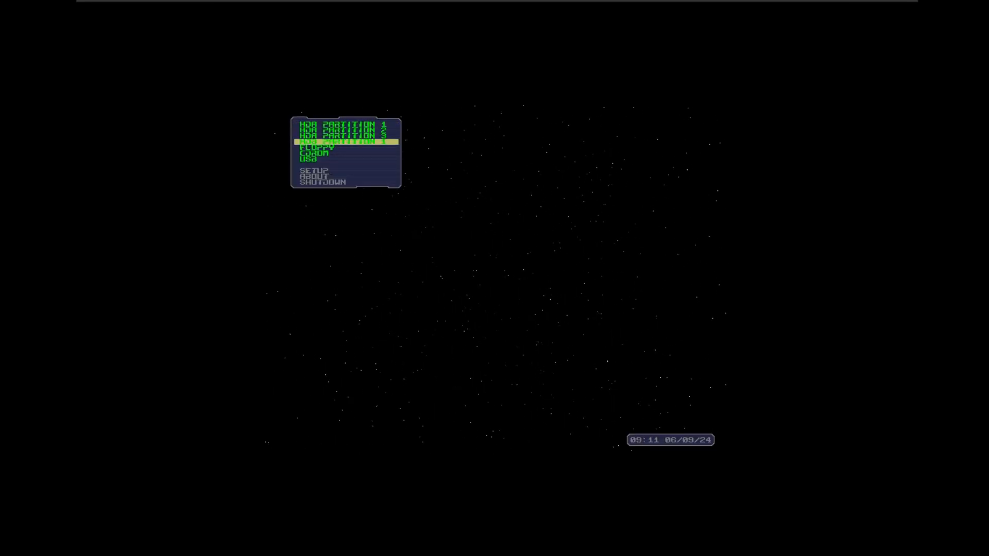
key("Return")
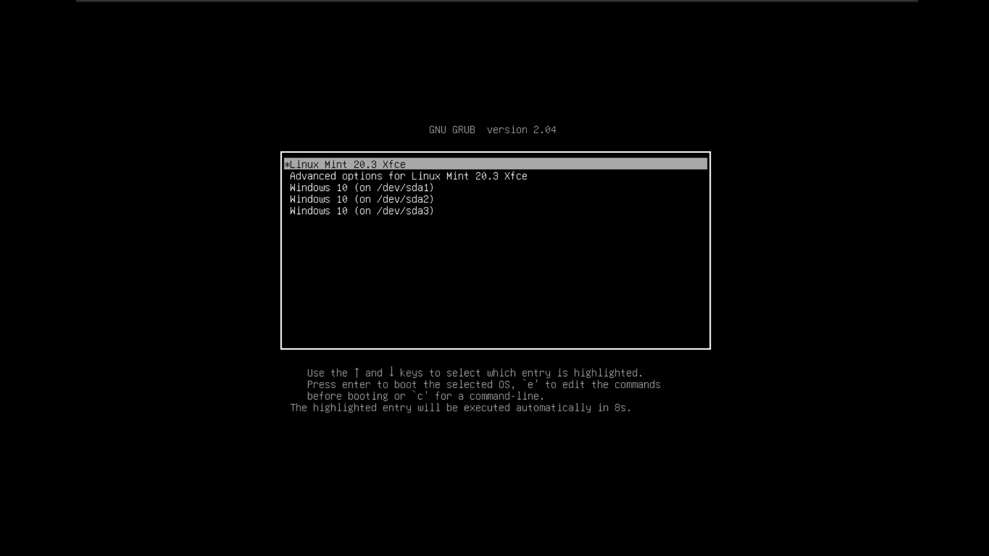
key("Return")
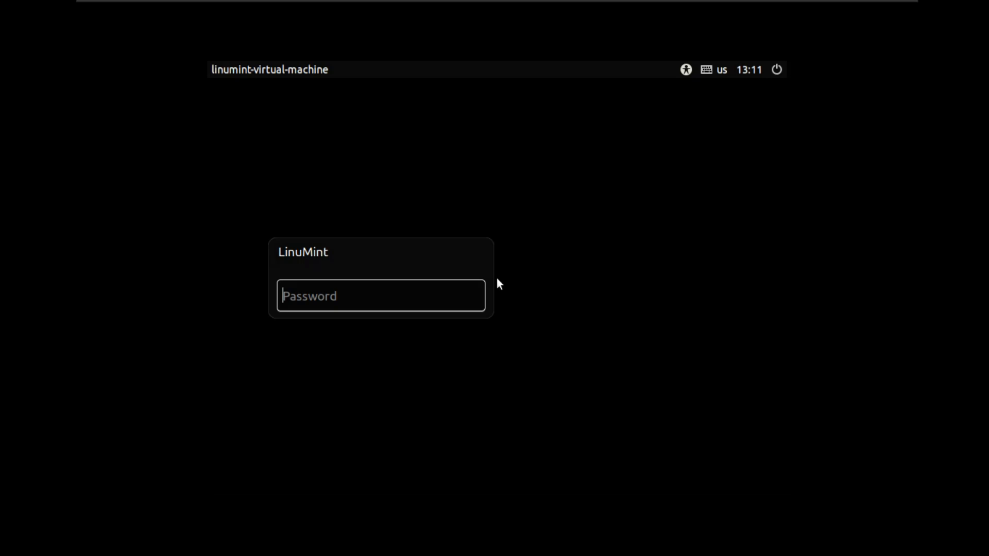
type("•••••••")
key("Return")
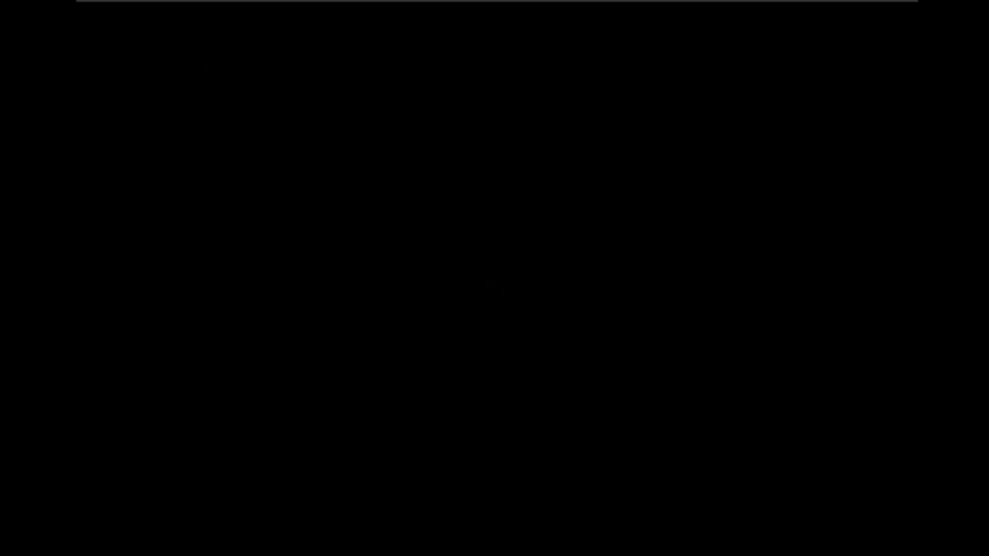